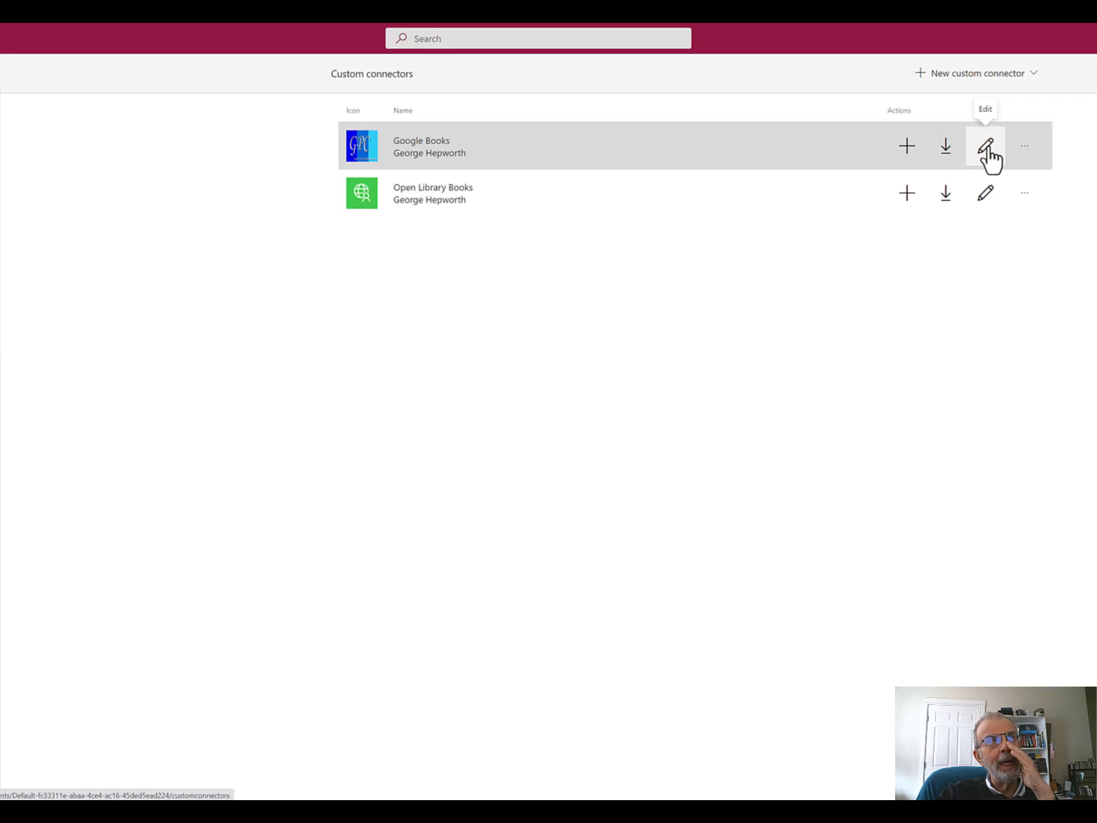
# Create a new custom connector from blank named YT Google Books
pyautogui.click(937, 76)
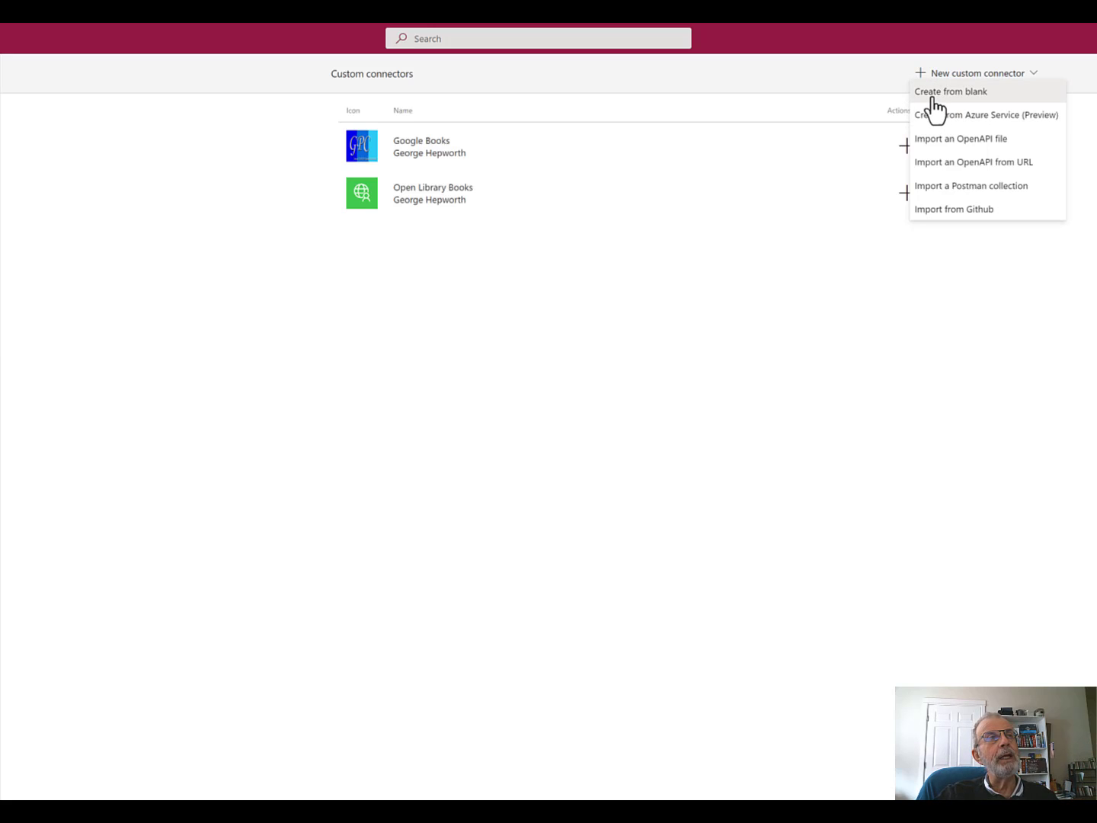
pyautogui.click(935, 93)
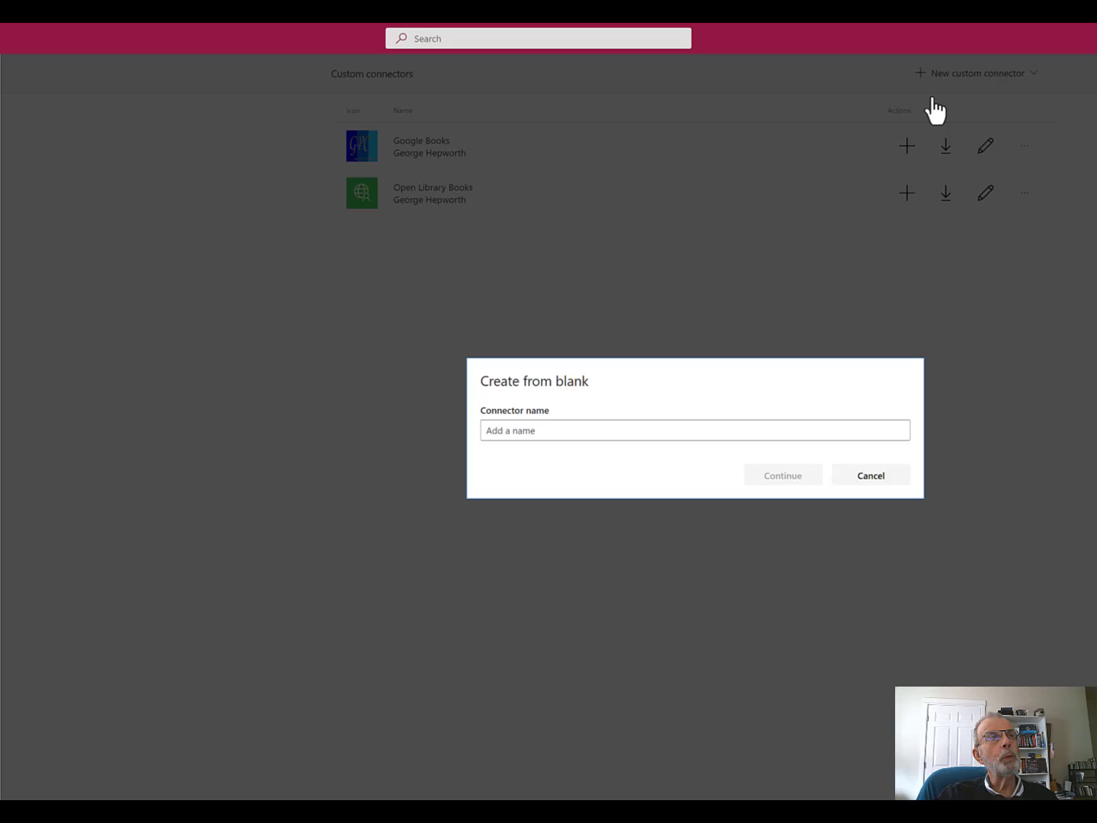
pyautogui.click(534, 431)
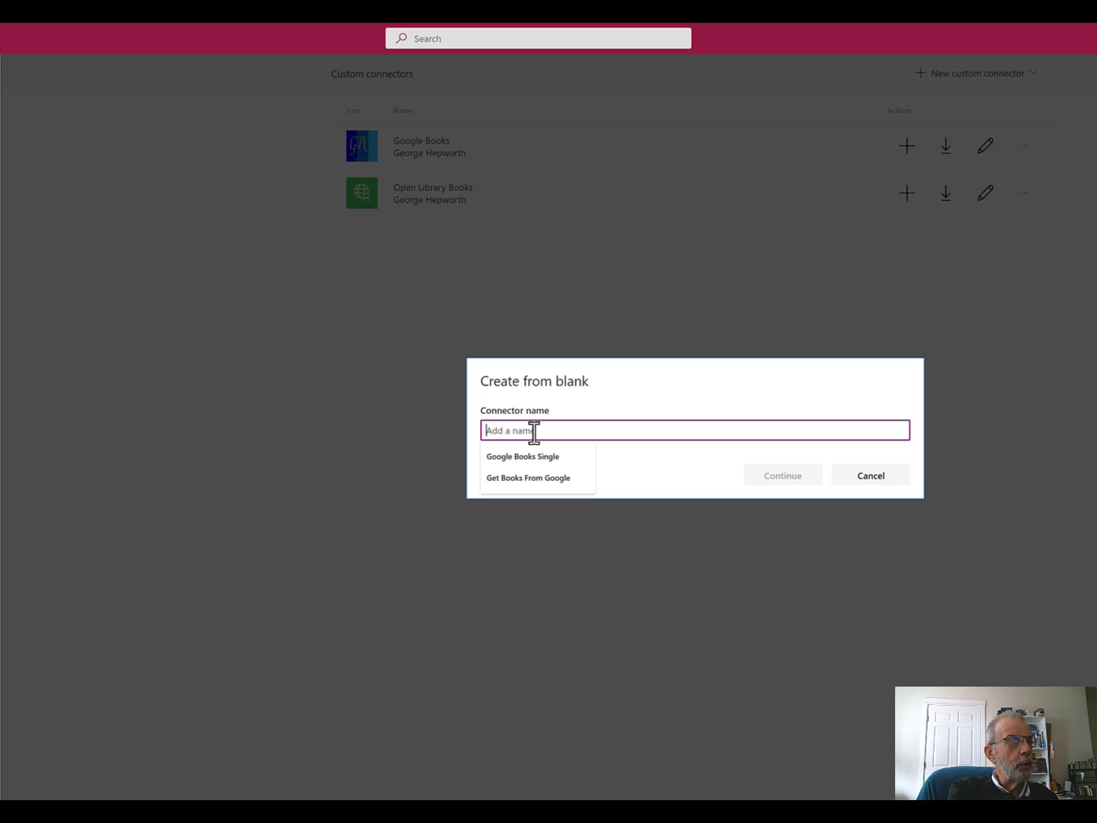
pyautogui.write('YT')
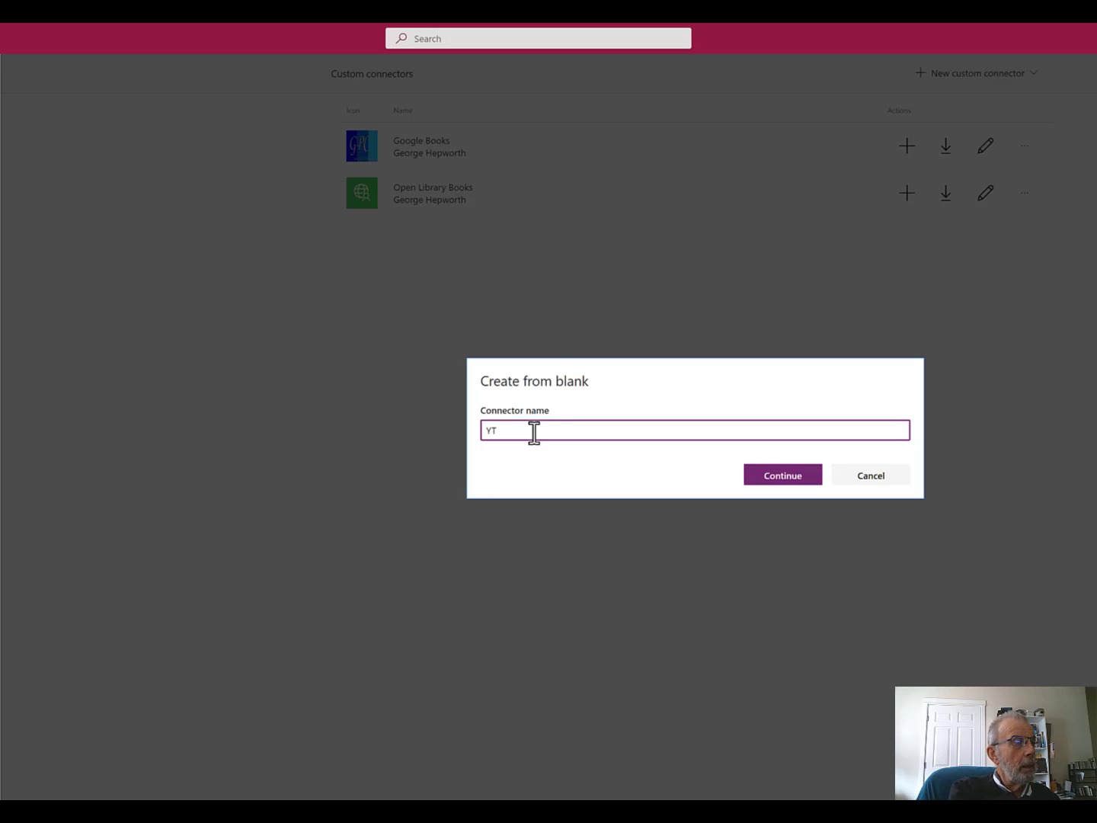
pyautogui.write(' Go')
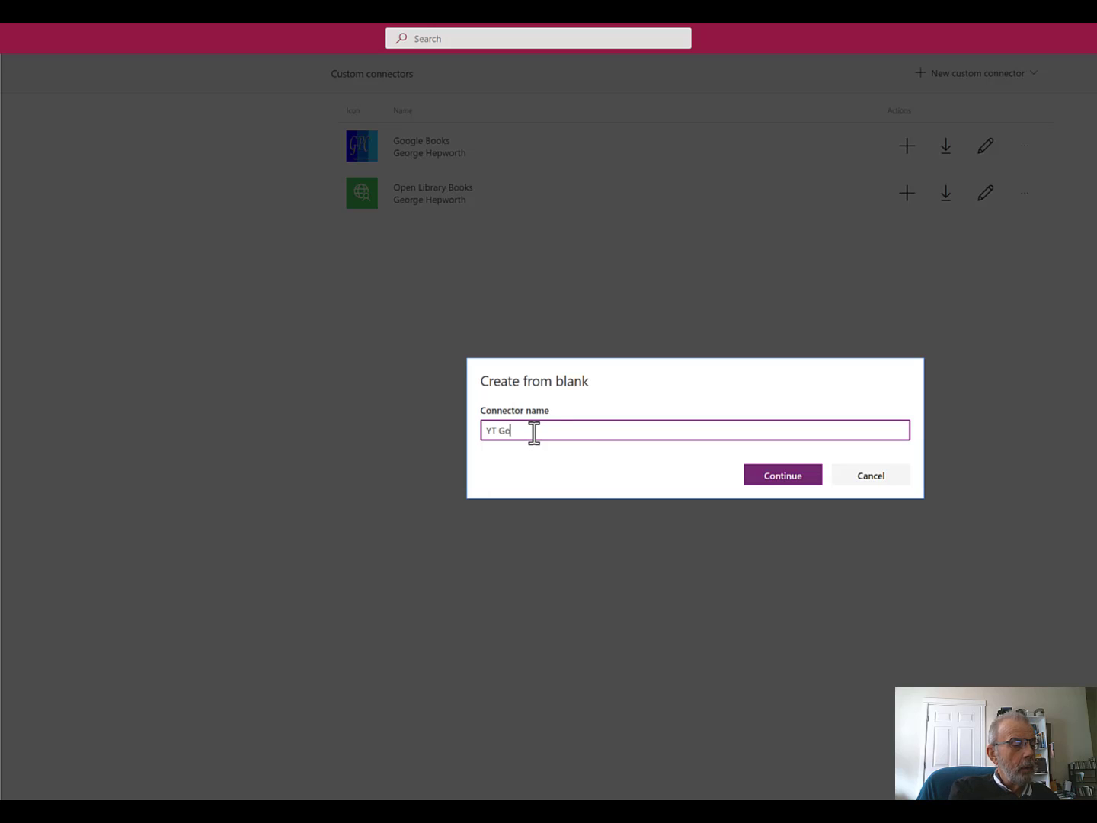
pyautogui.write('ogle Books')
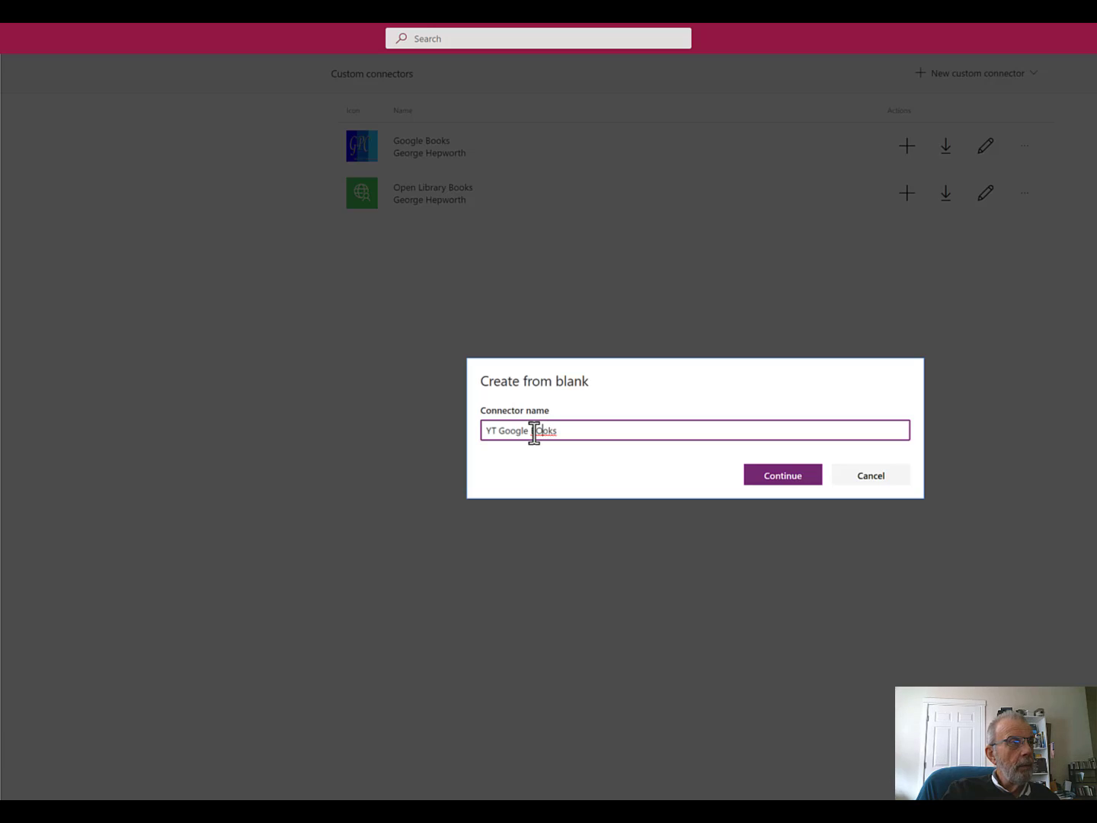
pyautogui.press('BackSpace')
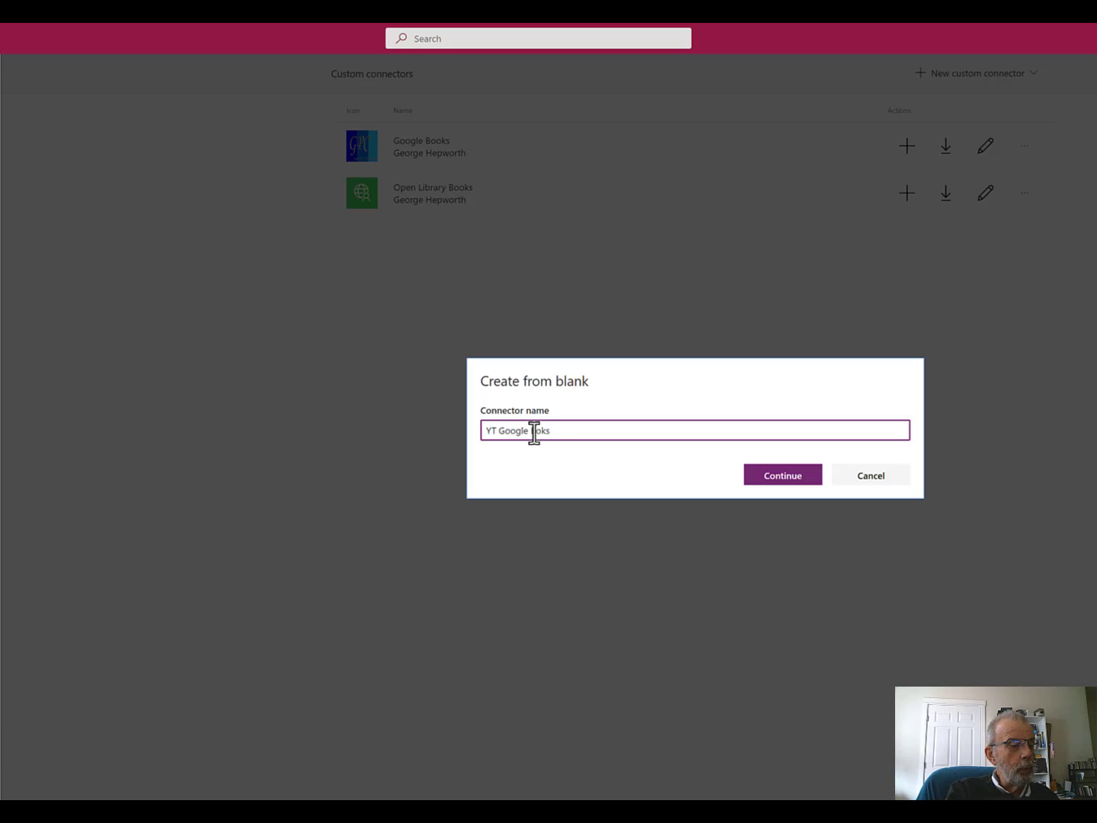
pyautogui.write('o')
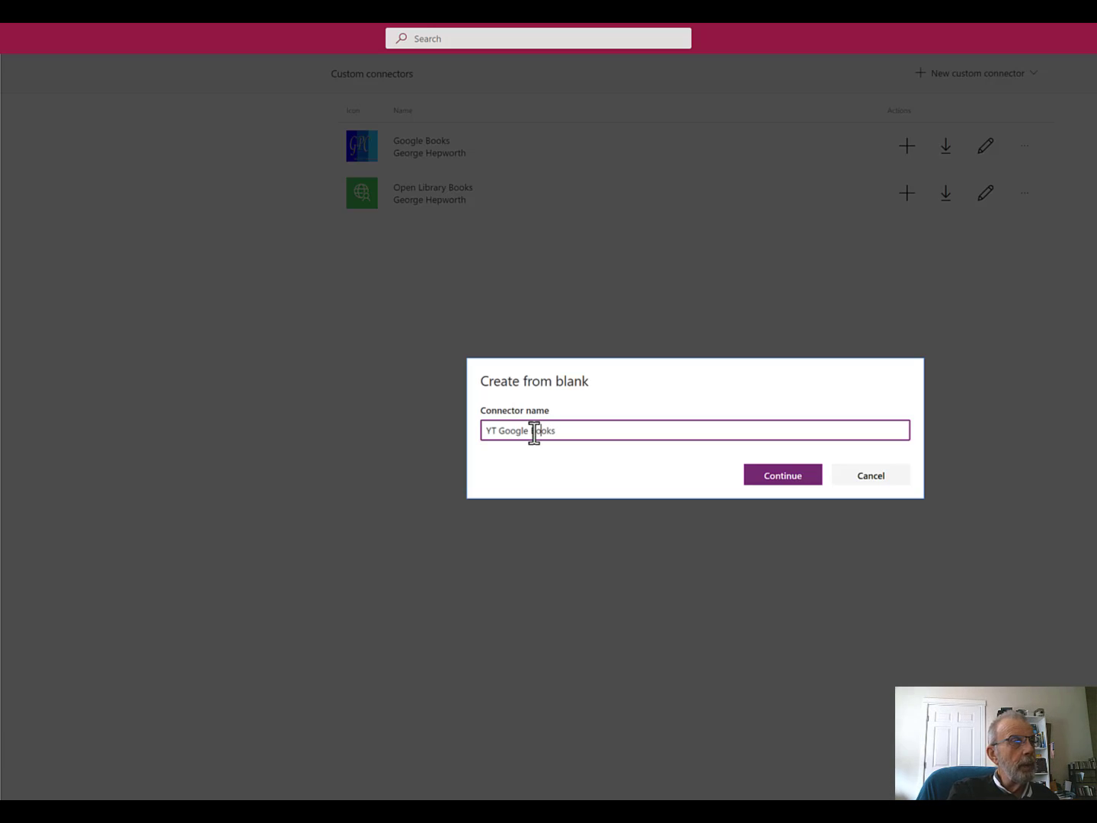
pyautogui.click(788, 480)
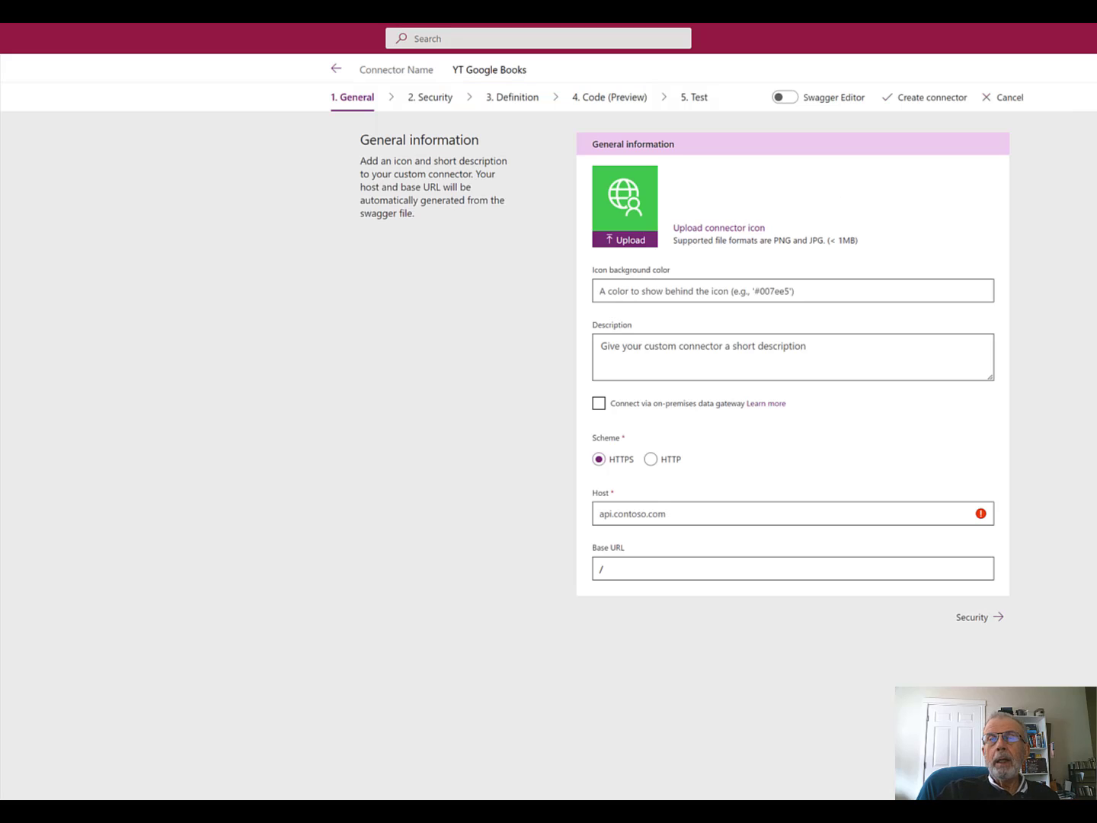
# Set the connector's icon background color to #007ee5 in the general information
pyautogui.click(643, 298)
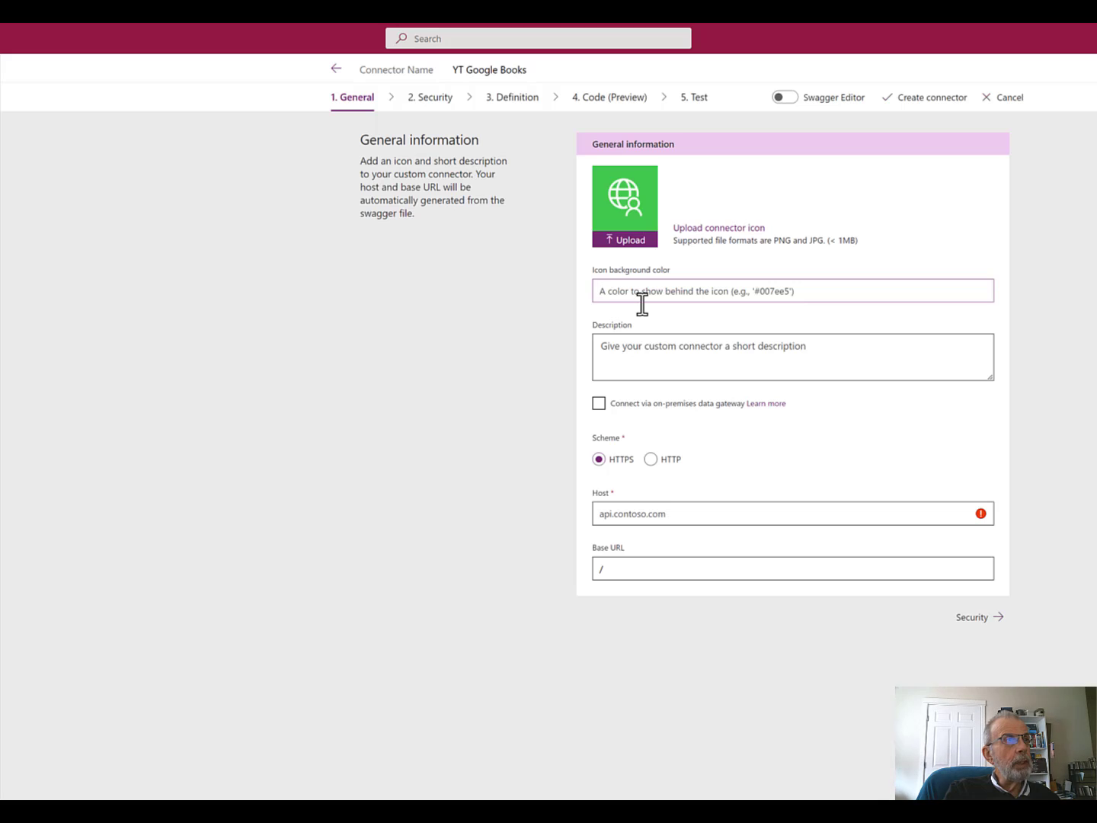
pyautogui.write('#')
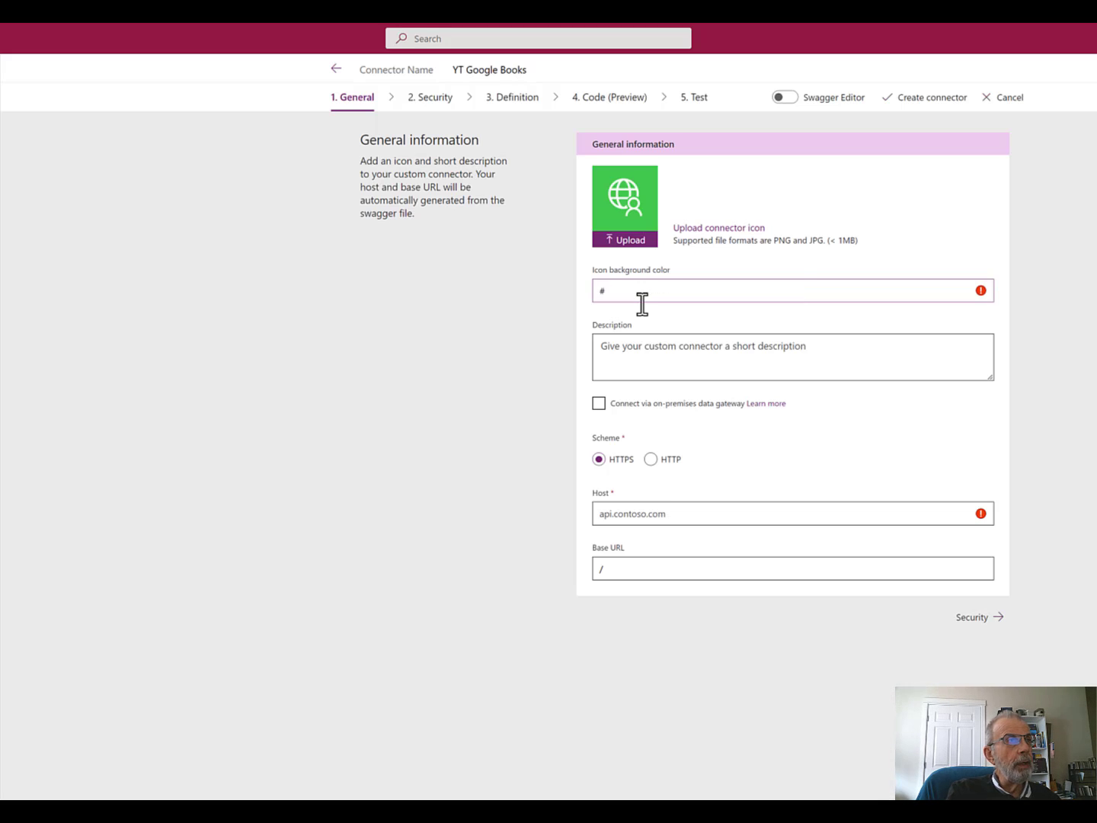
pyautogui.write('0')
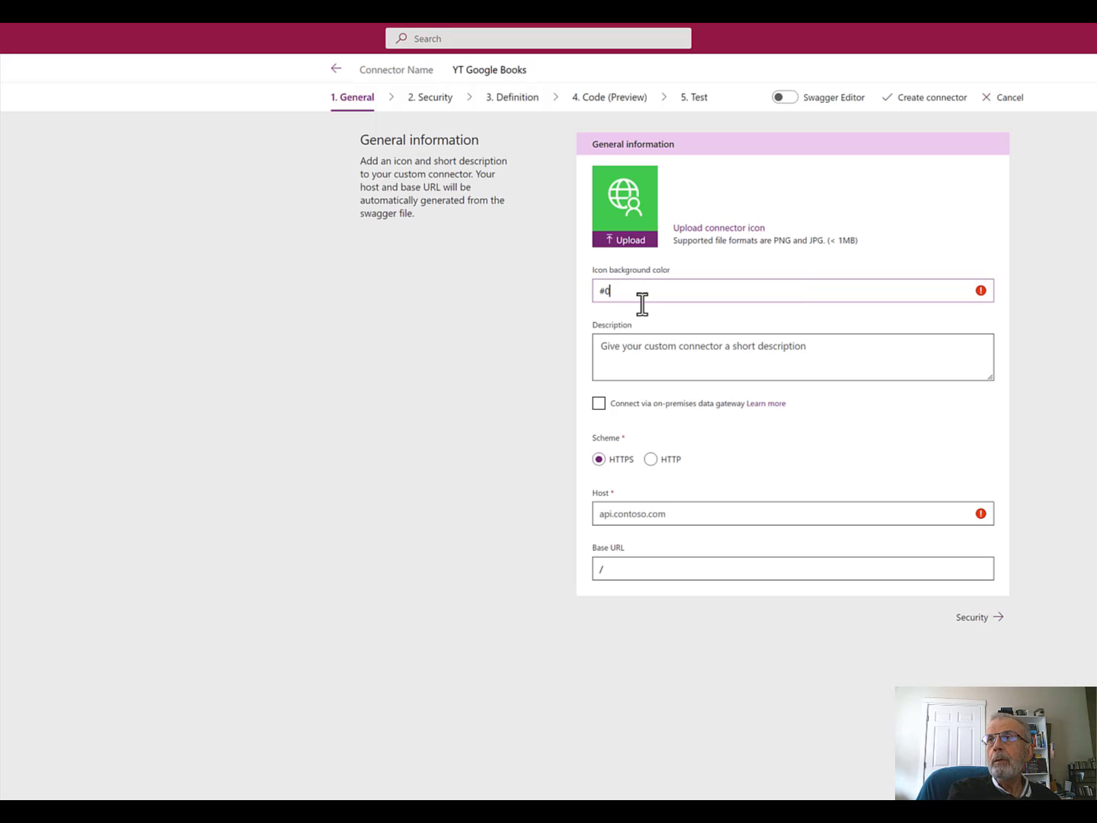
pyautogui.write('07e')
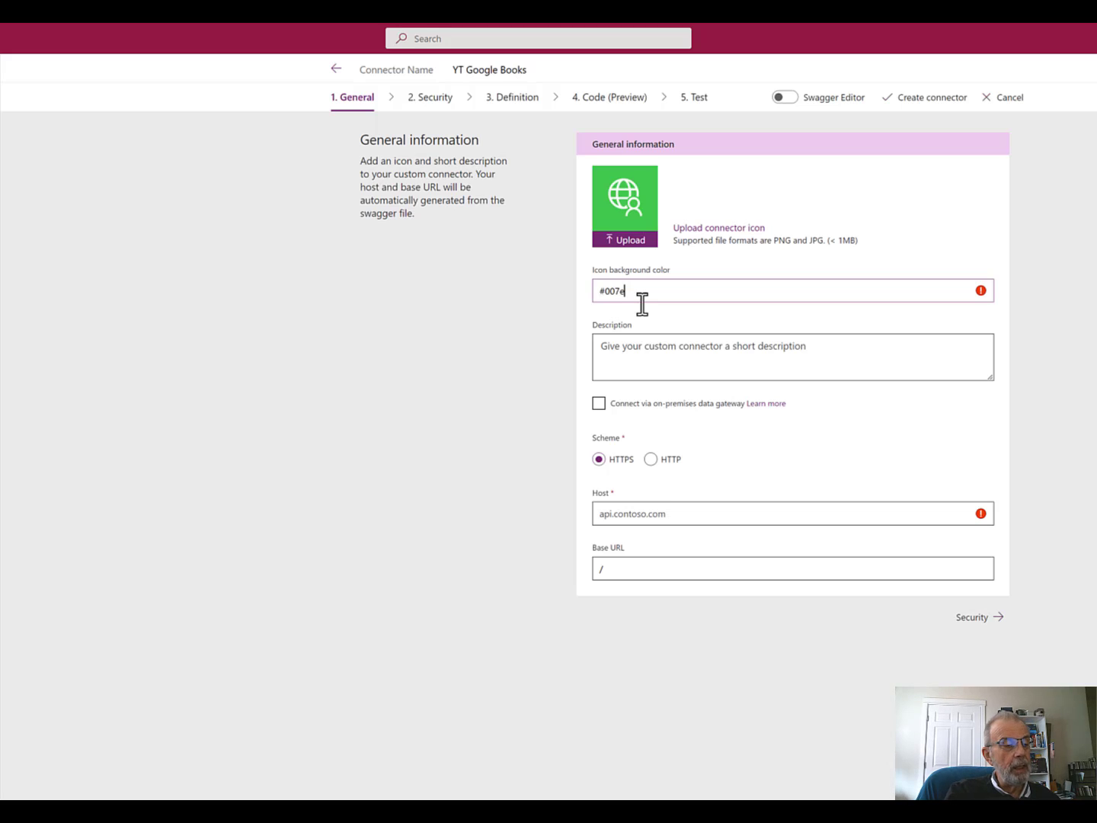
pyautogui.write('e5')
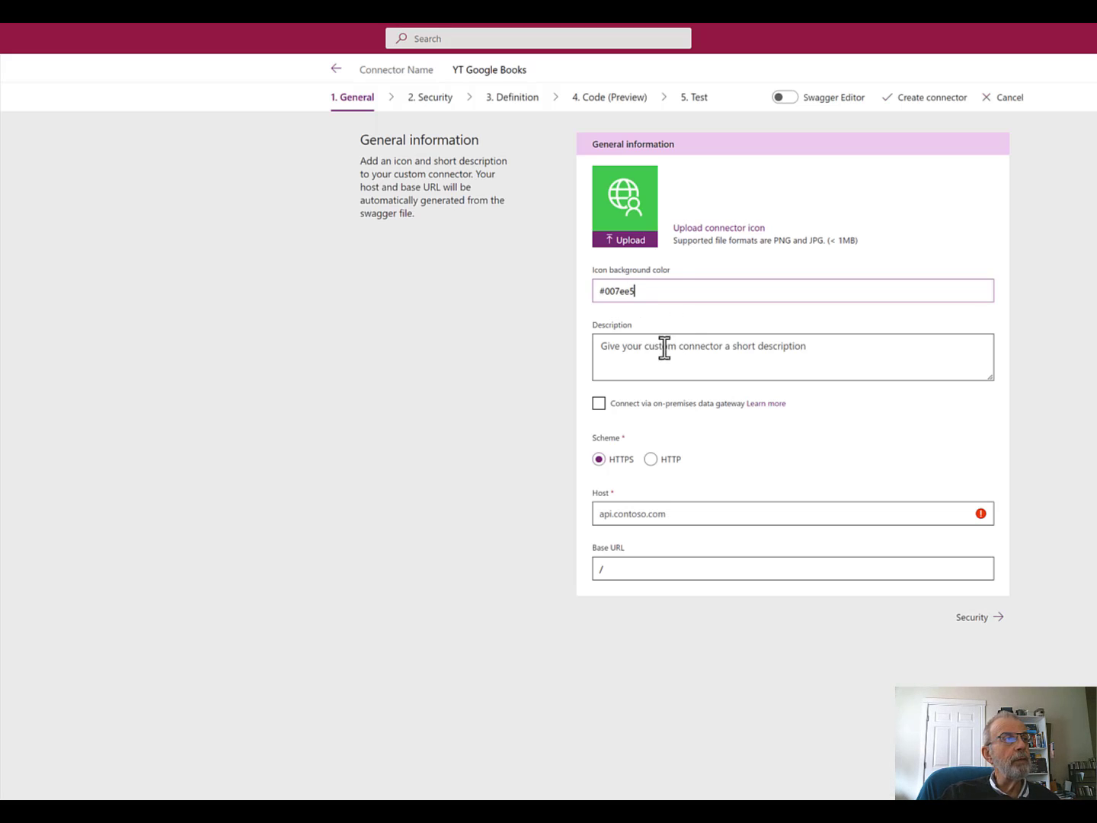
# Enter Test Connector as the custom connector's description
pyautogui.click(642, 367)
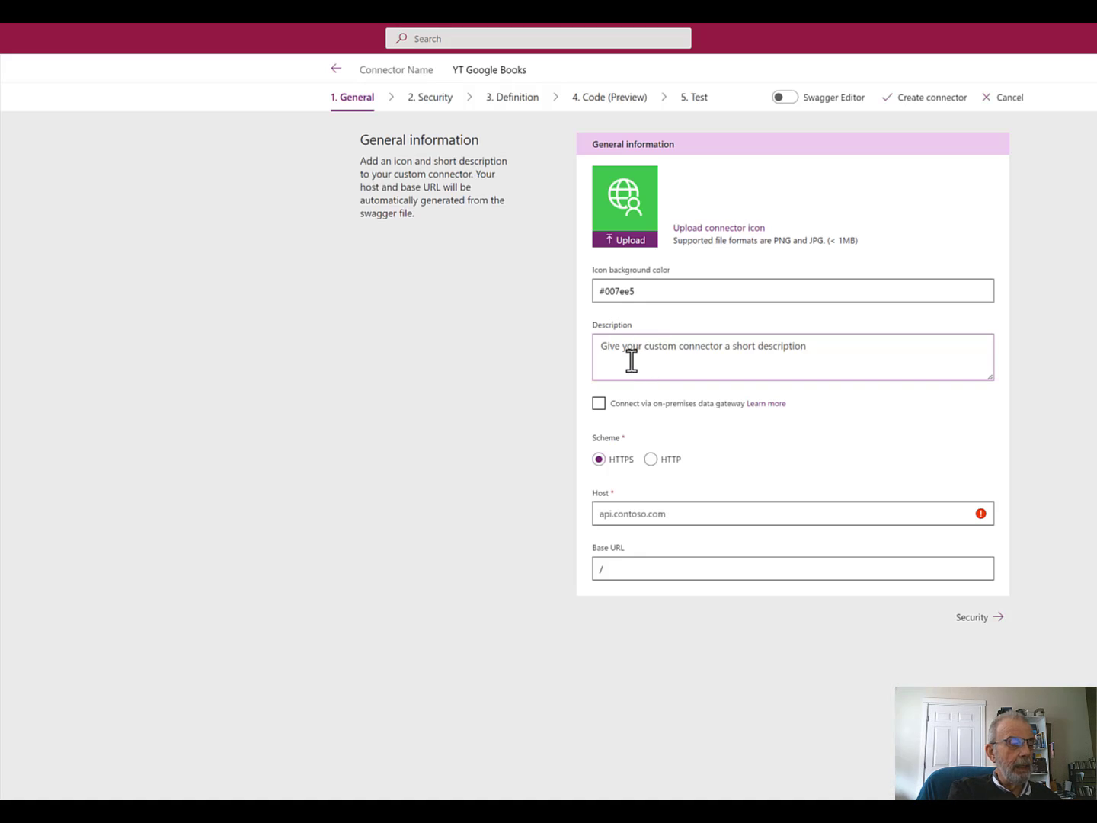
pyautogui.write('Test')
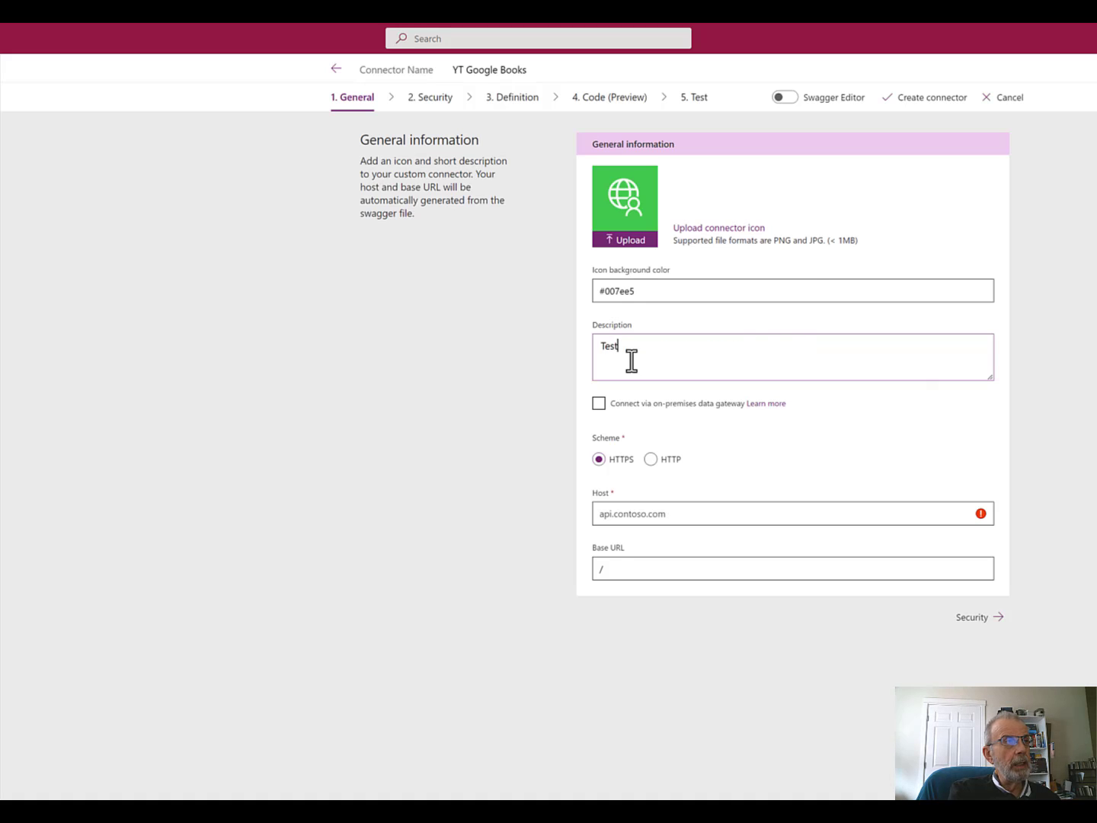
pyautogui.write(' Co')
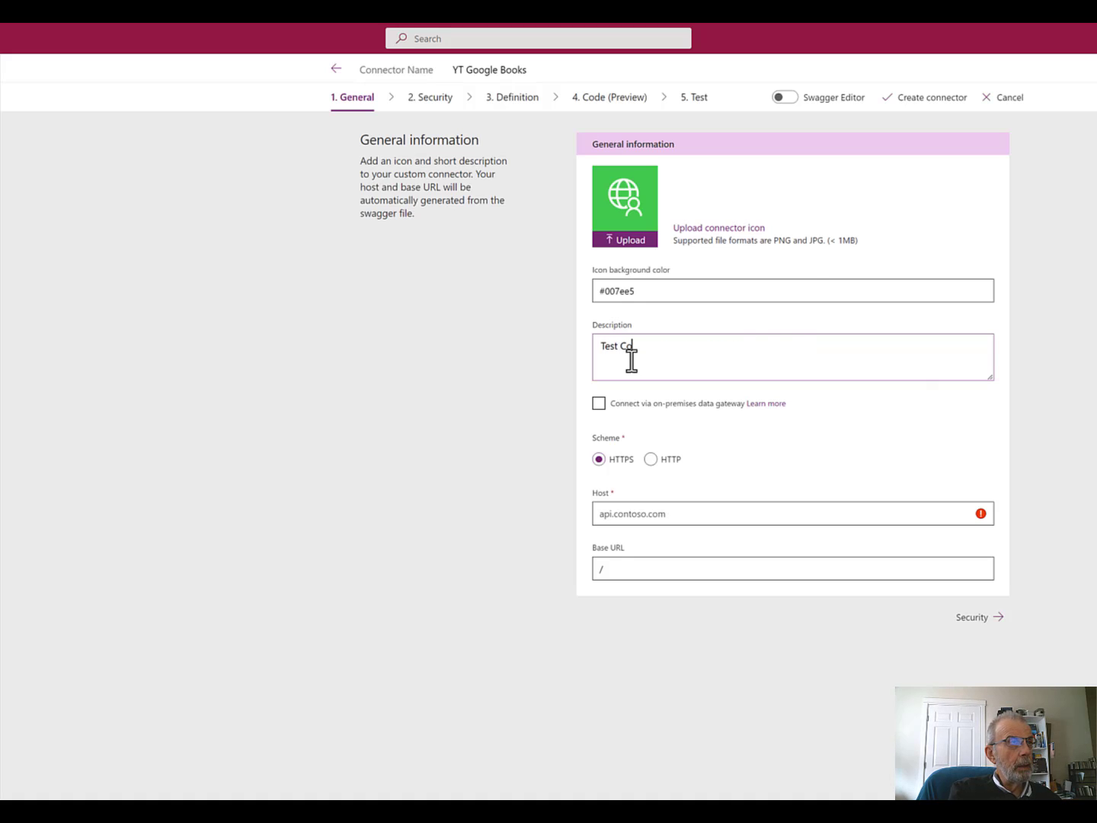
pyautogui.write('ooooo')
pyautogui.press('BackSpace')
pyautogui.press('BackSpace')
pyautogui.press('BackSpace')
pyautogui.write('nnector')
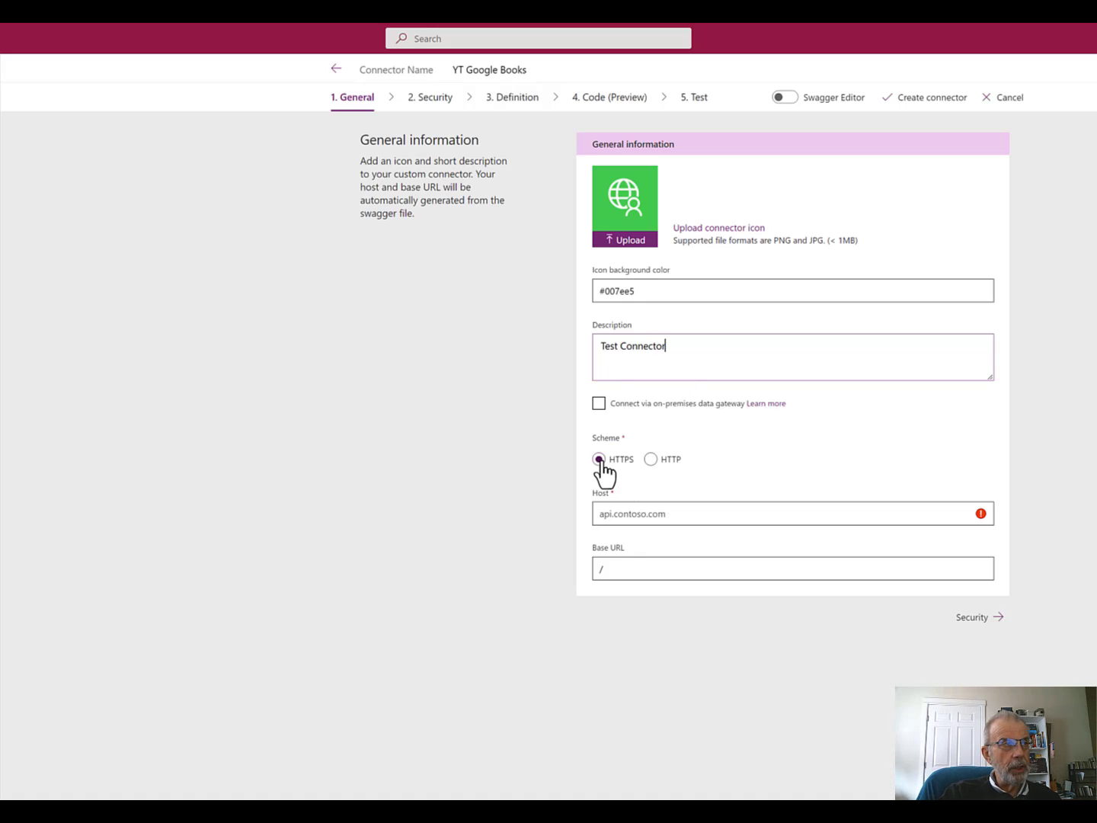
pyautogui.click(679, 515)
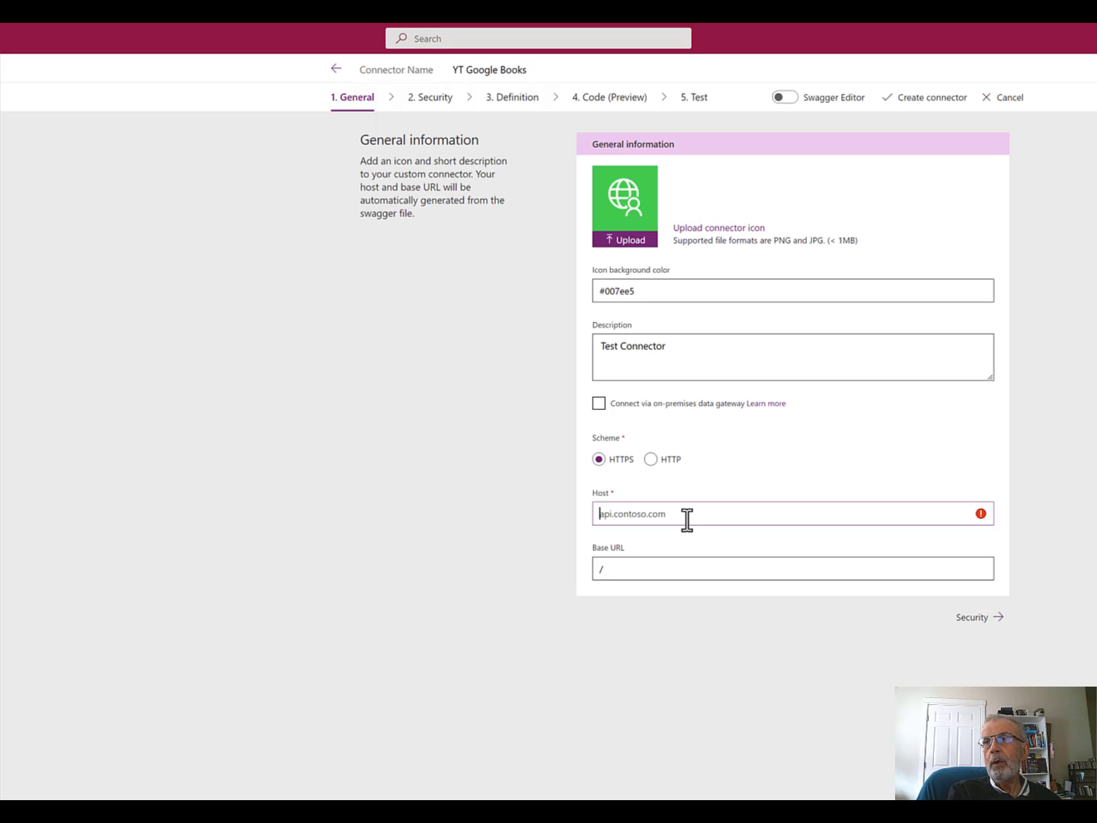
pyautogui.write('www')
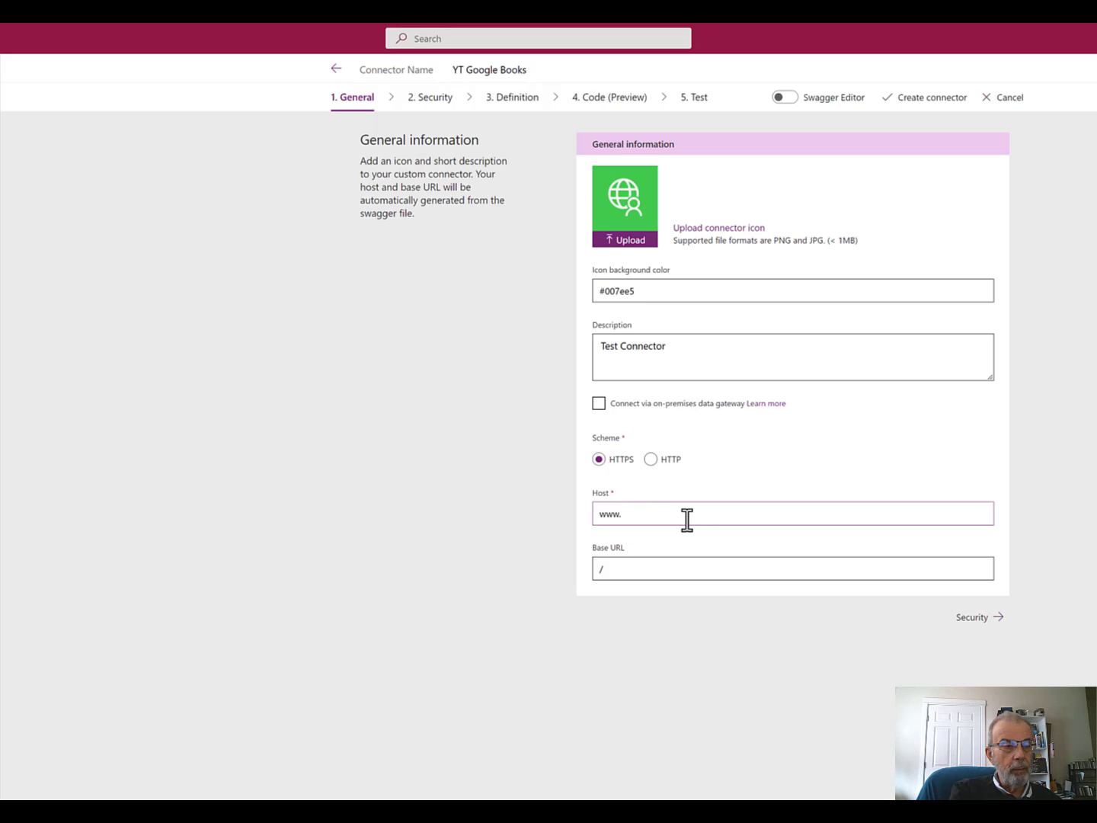
pyautogui.write('.google')
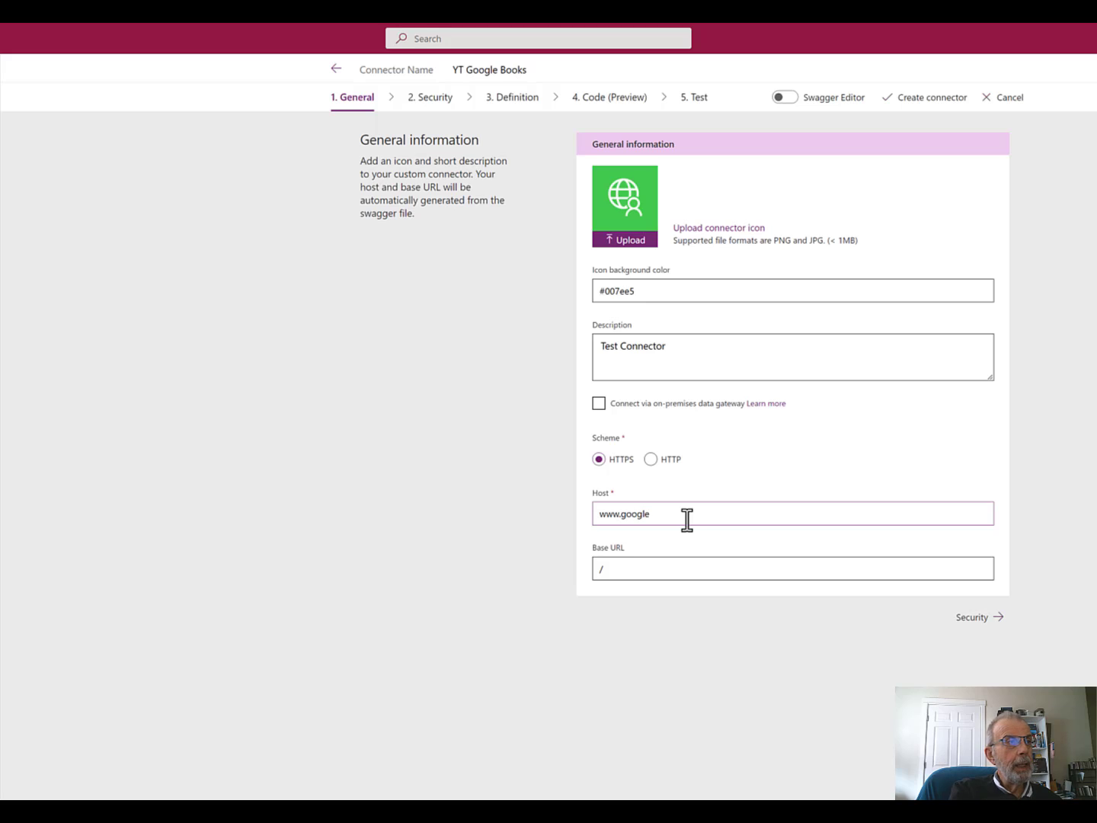
pyautogui.write('apis')
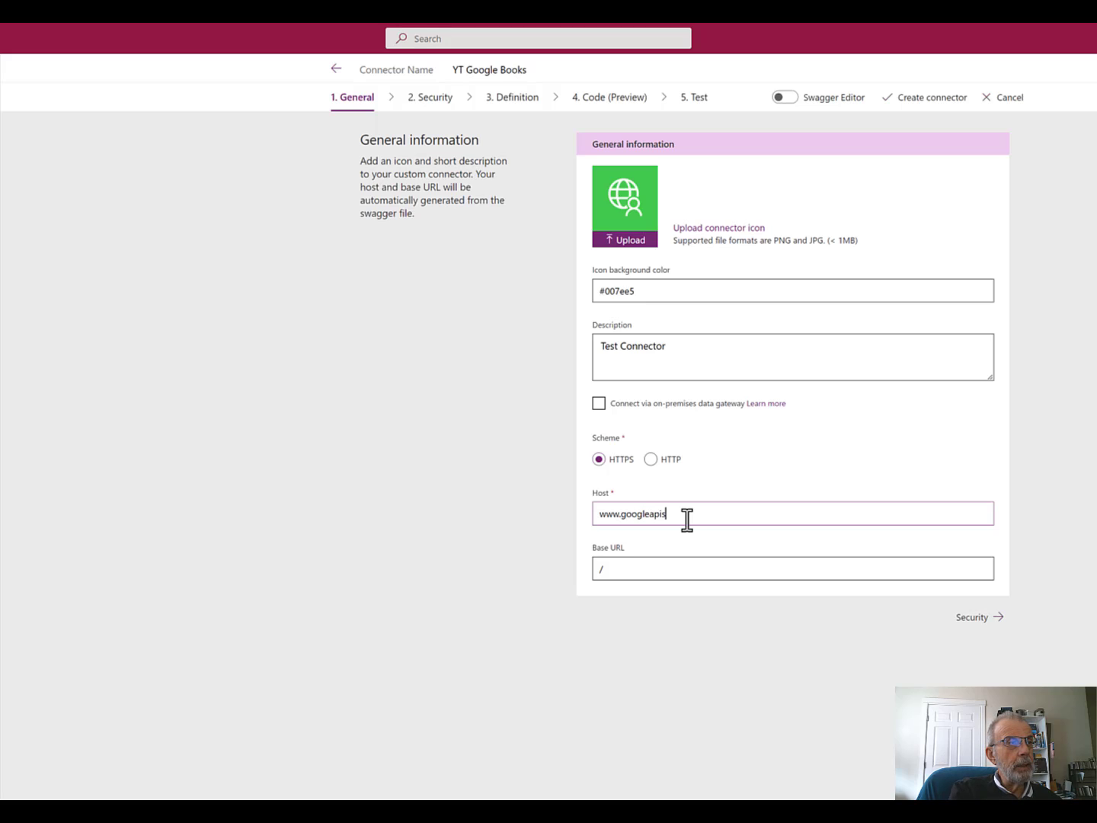
pyautogui.write('.com')
# Set the connector's base URL to /books/ and continue to the security settings
pyautogui.click(649, 576)
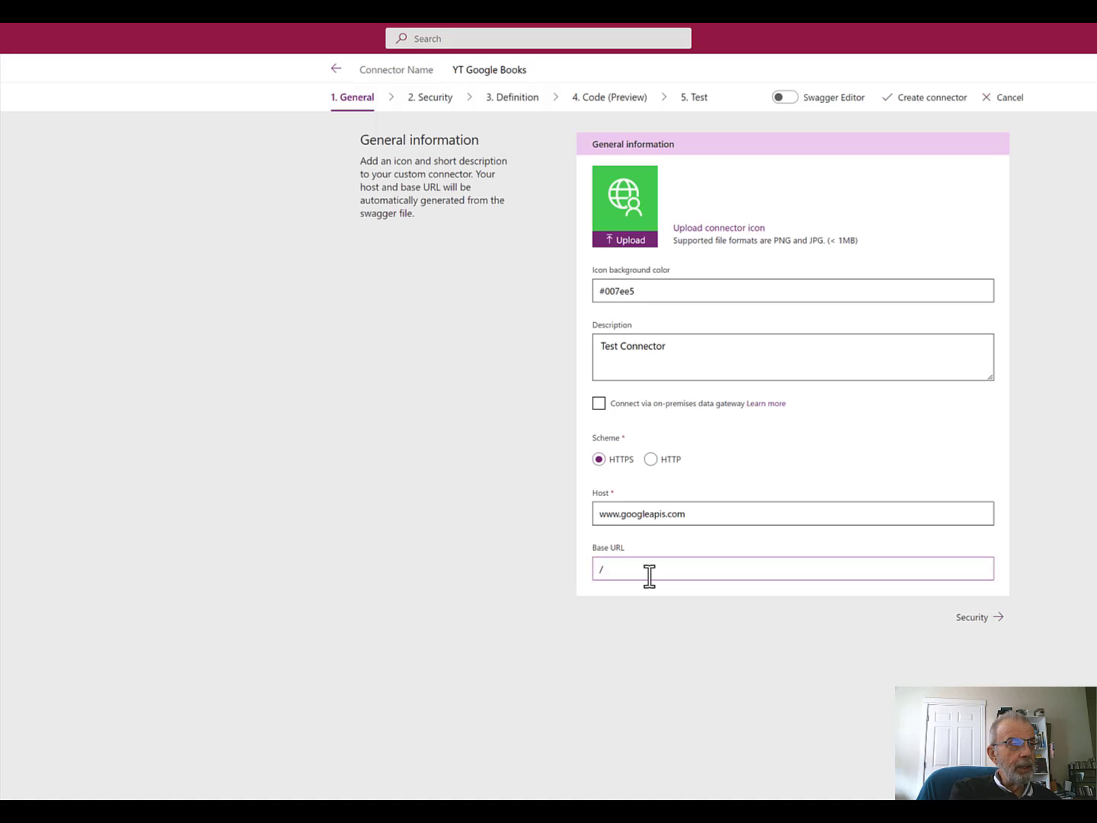
pyautogui.write('book')
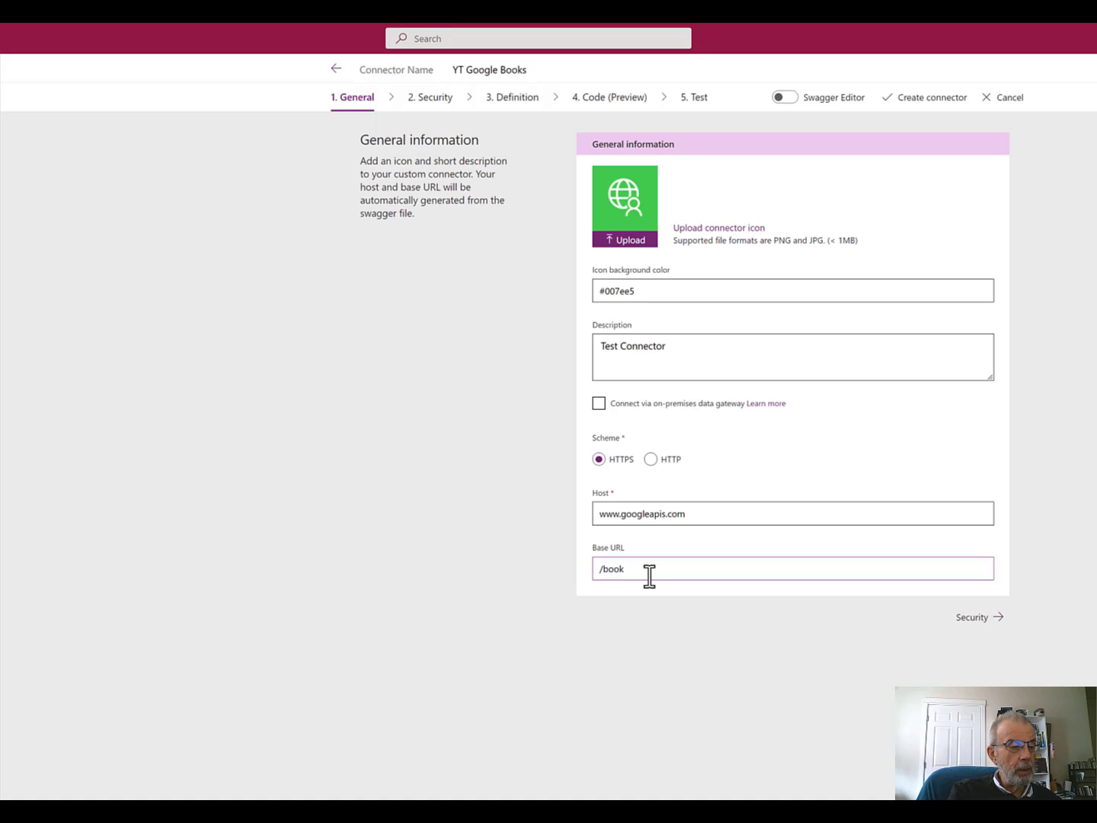
pyautogui.write('s/')
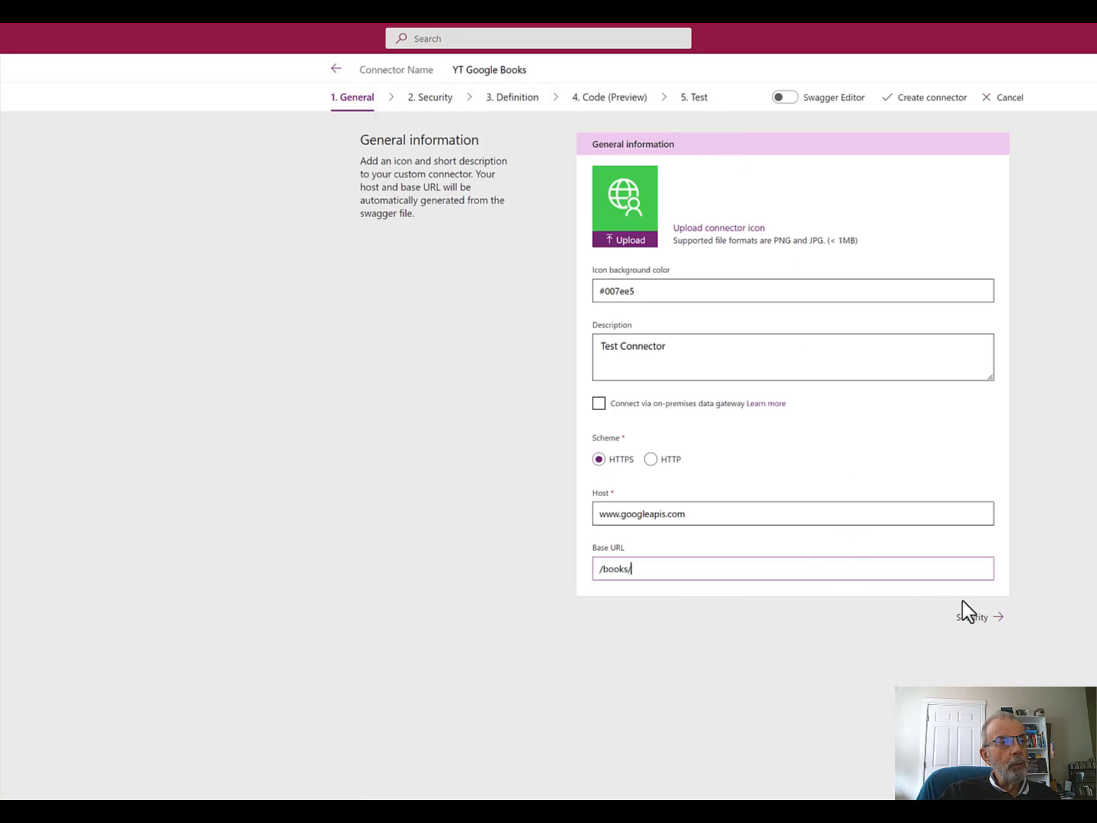
pyautogui.click(981, 620)
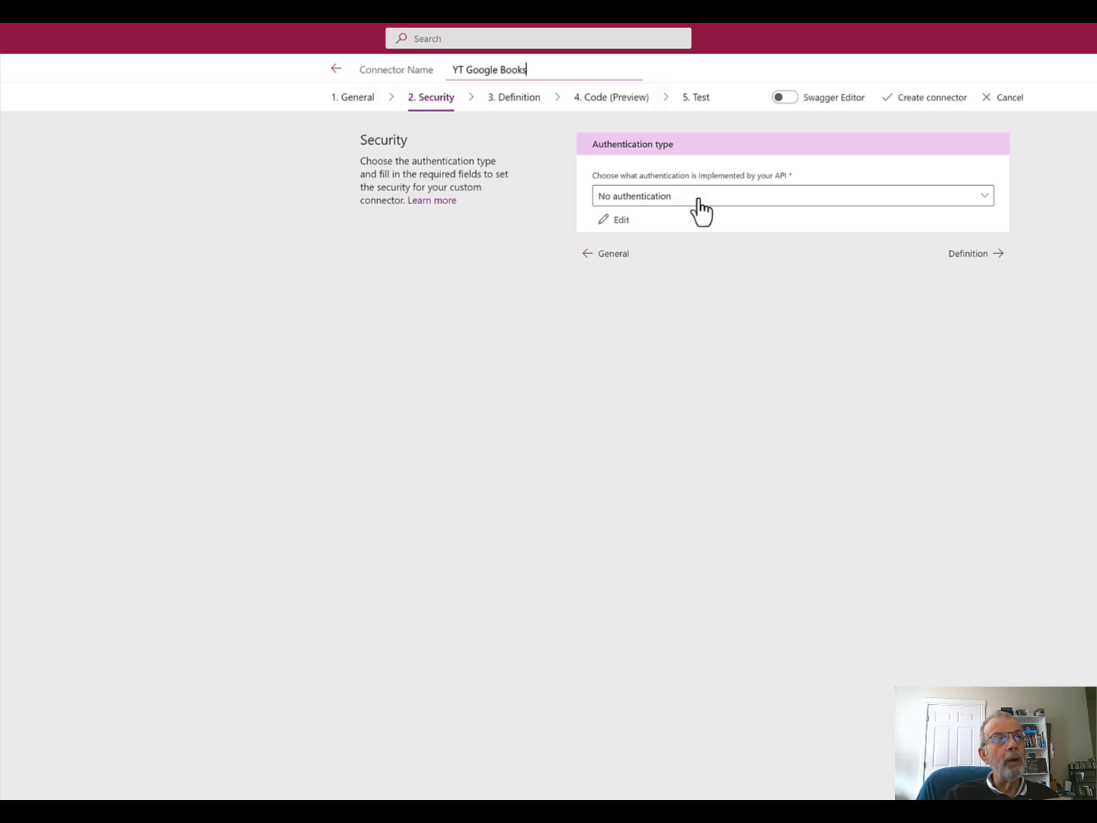
# Continue with no authentication to the definition and add a new action with the summary YT Get Google Books
pyautogui.click(969, 254)
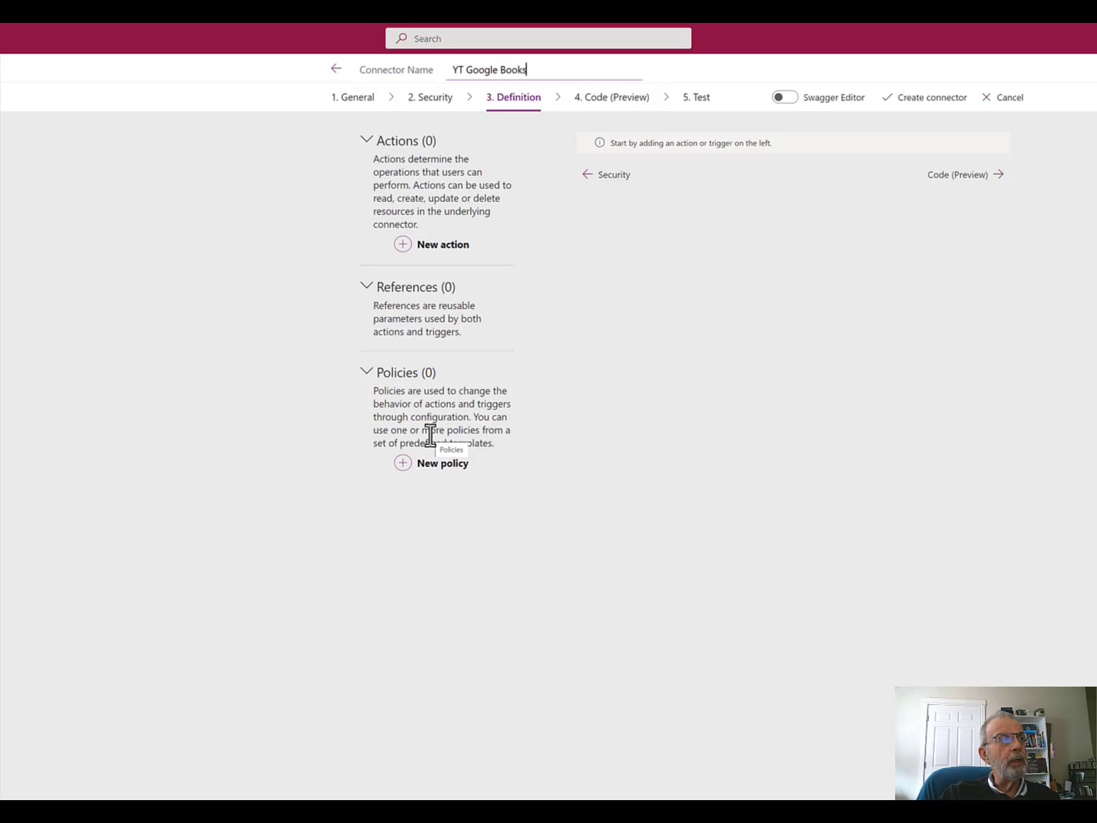
pyautogui.click(436, 244)
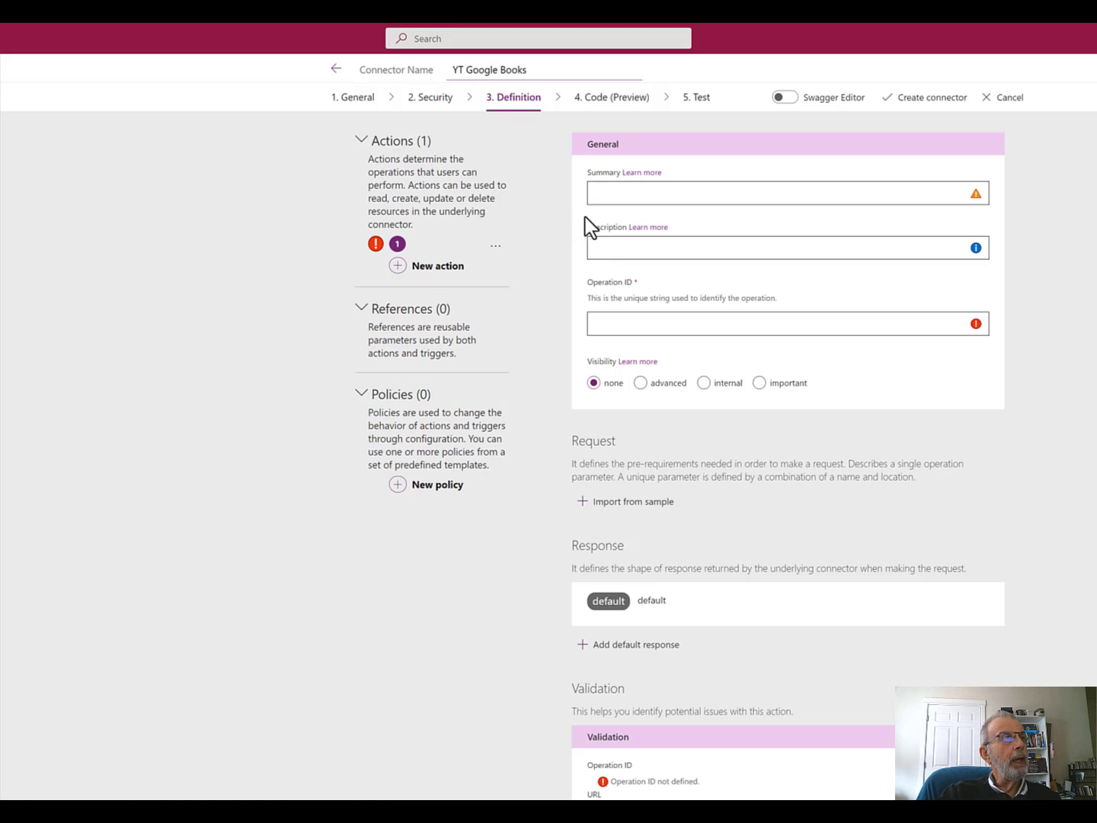
pyautogui.click(626, 190)
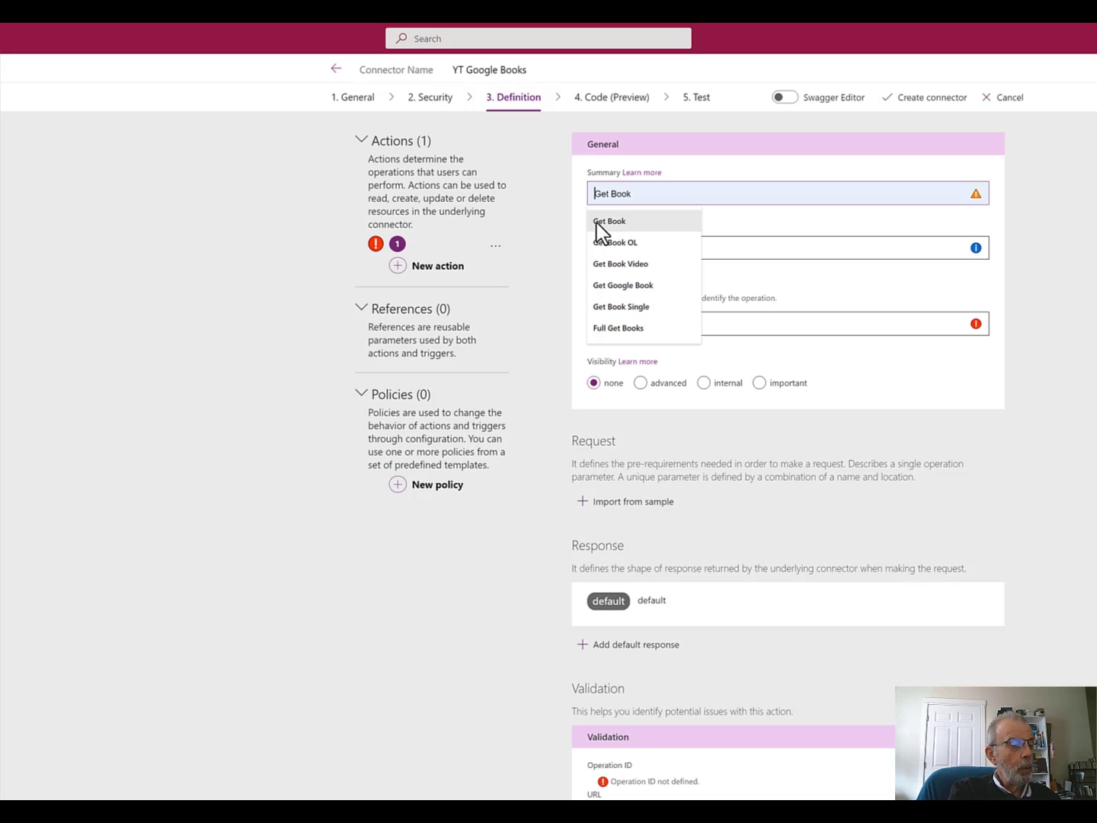
pyautogui.write('YT')
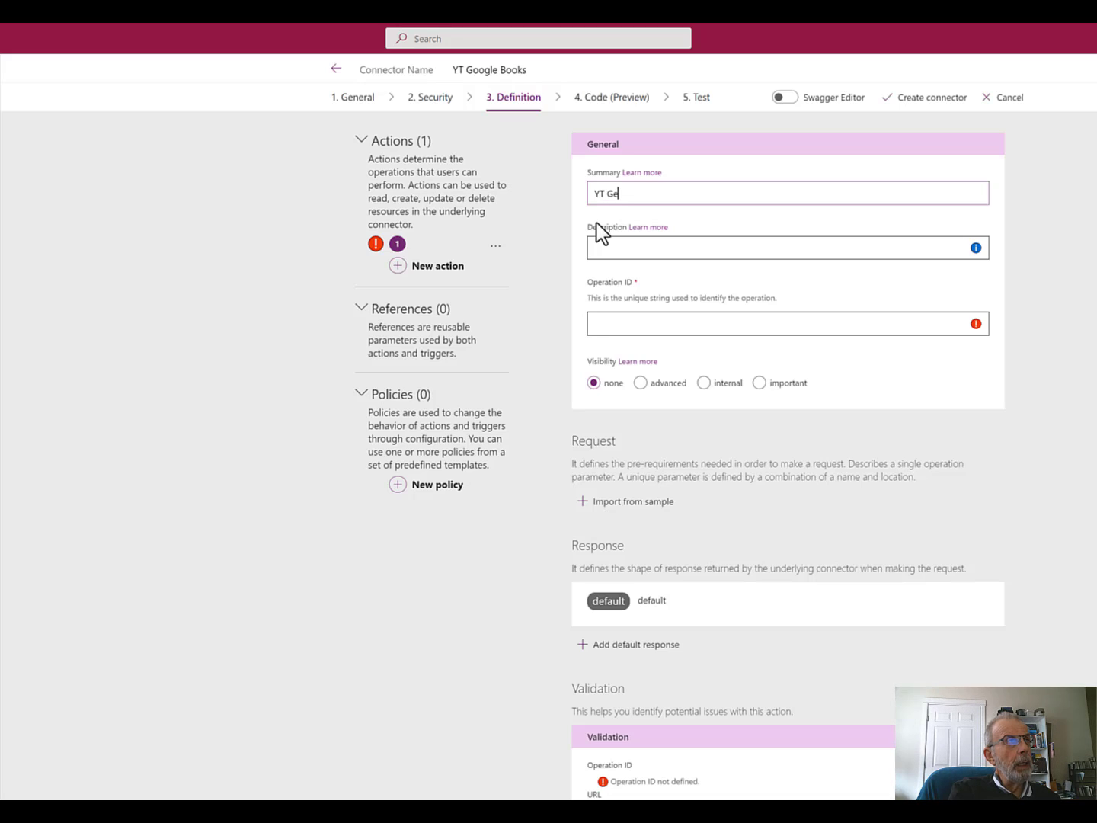
pyautogui.write('Get Go')
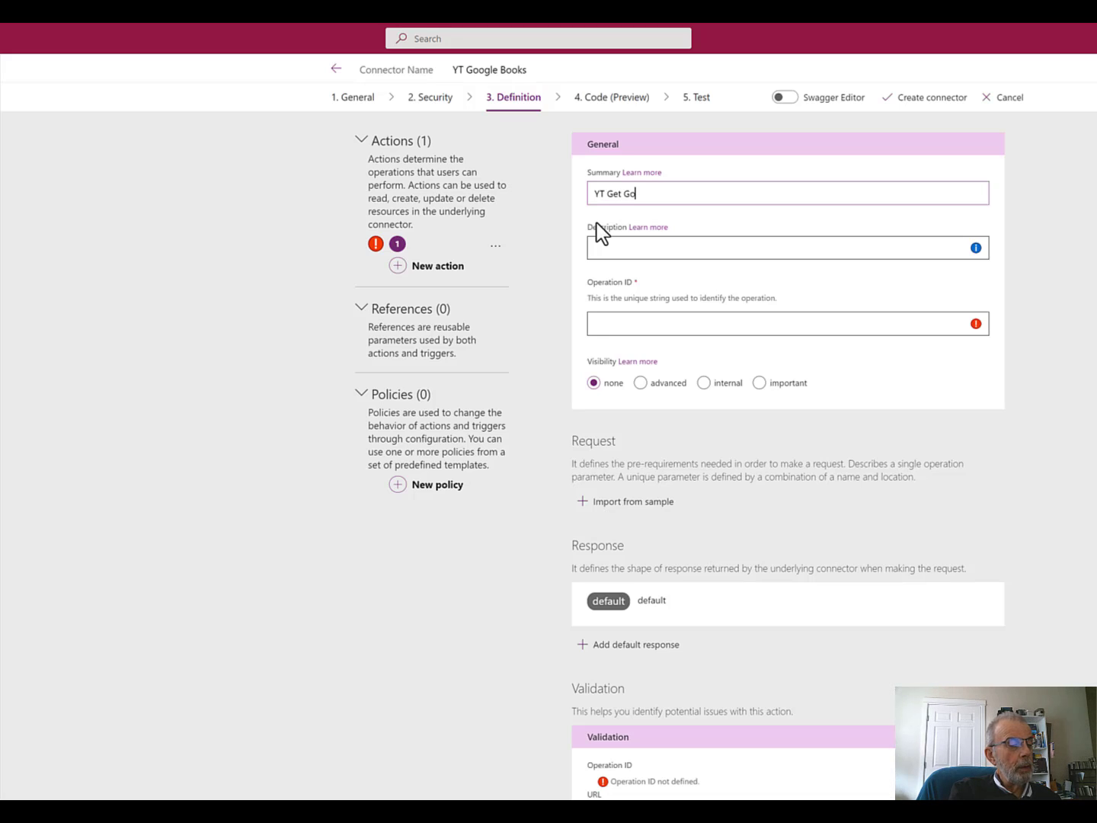
pyautogui.write('ogle Books')
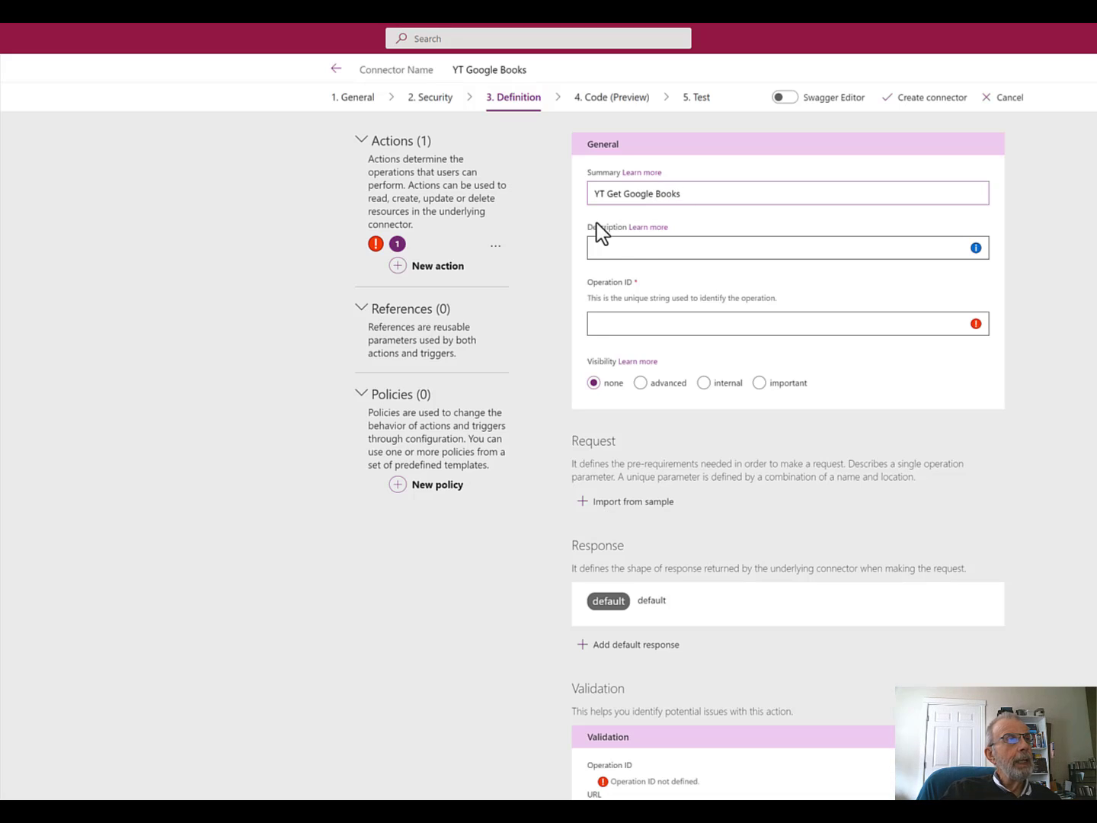
# Enter Test of GB API as the new action's description
pyautogui.click(635, 251)
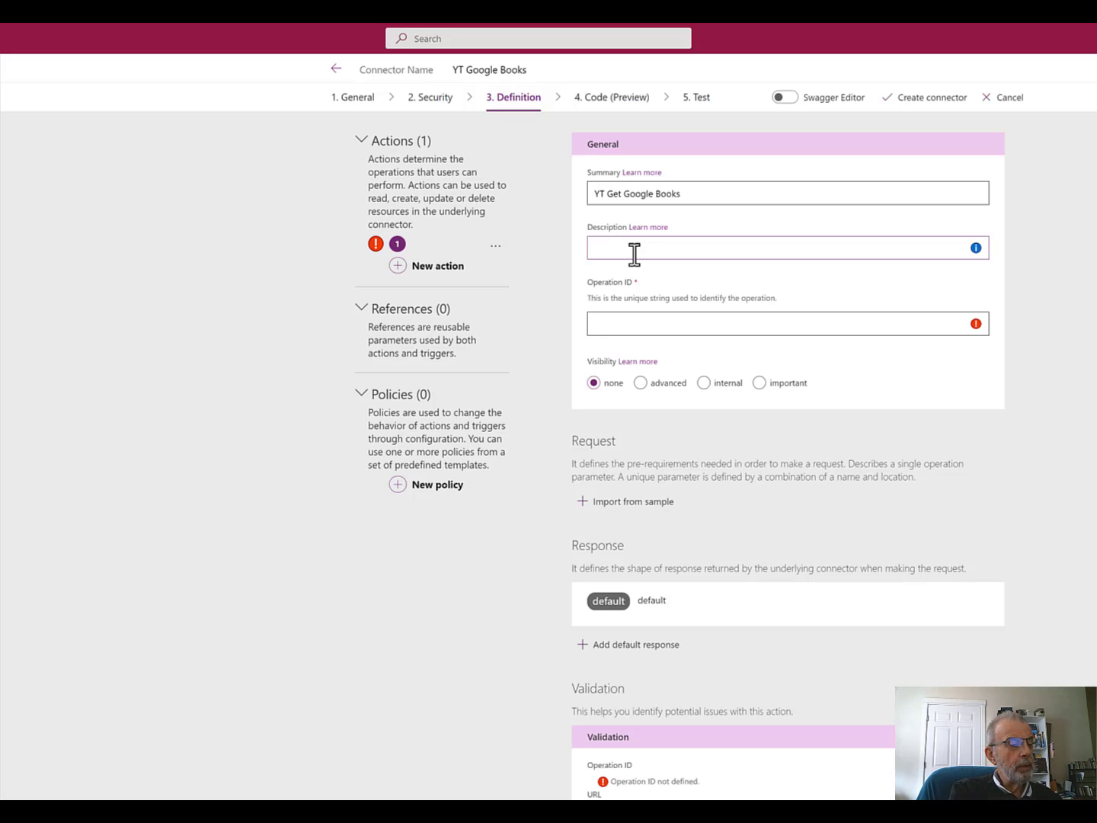
pyautogui.write('Test')
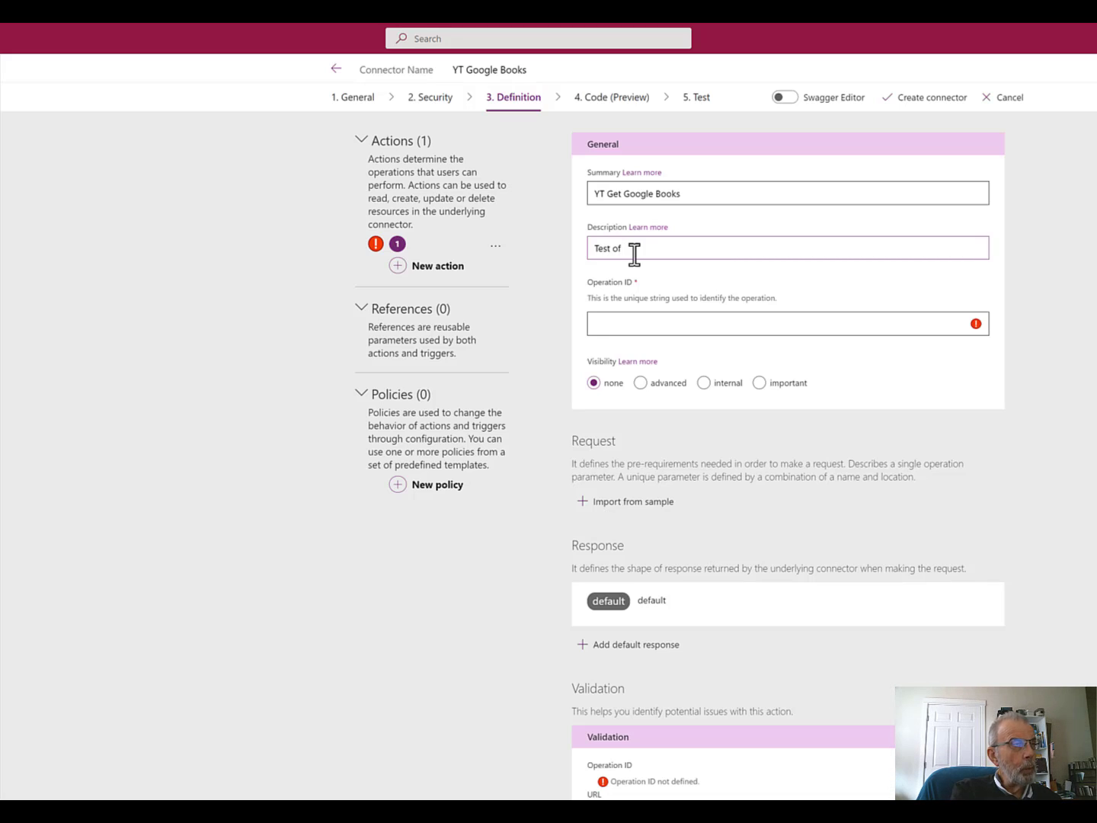
pyautogui.write('of GB API')
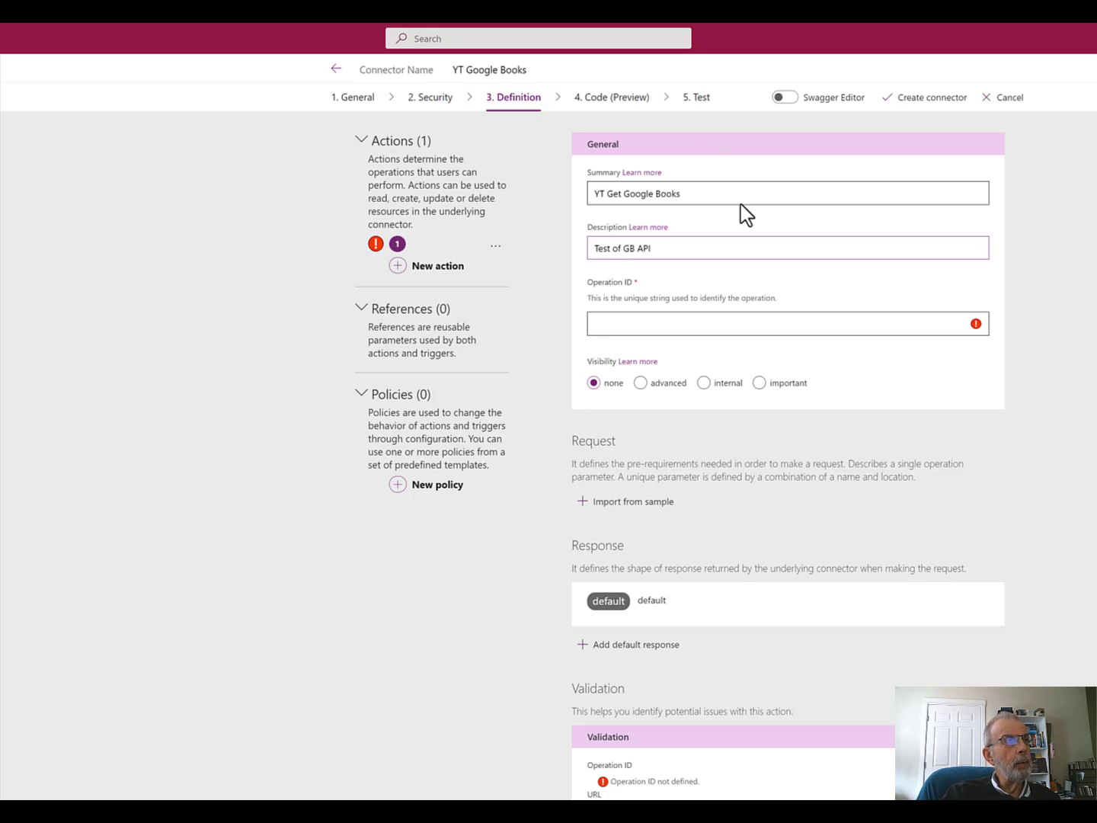
# Set the new action's operation ID to YTGetBook
pyautogui.click(637, 321)
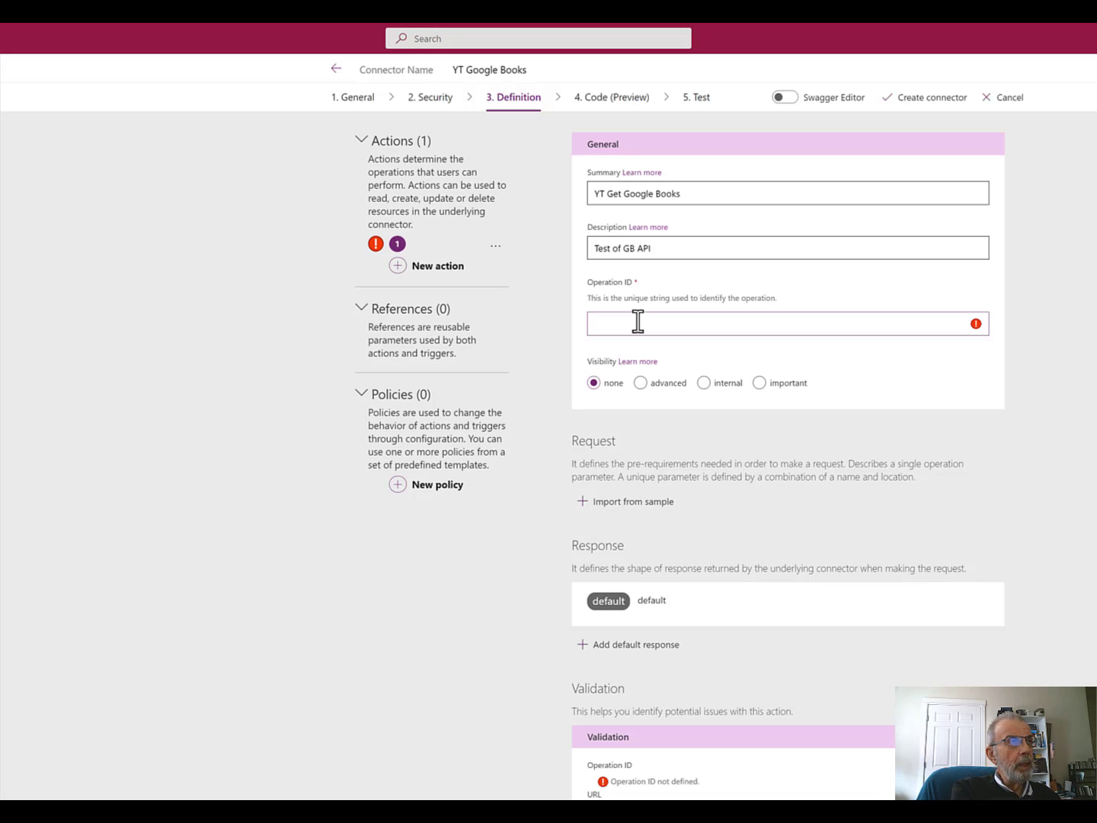
pyautogui.write('YT')
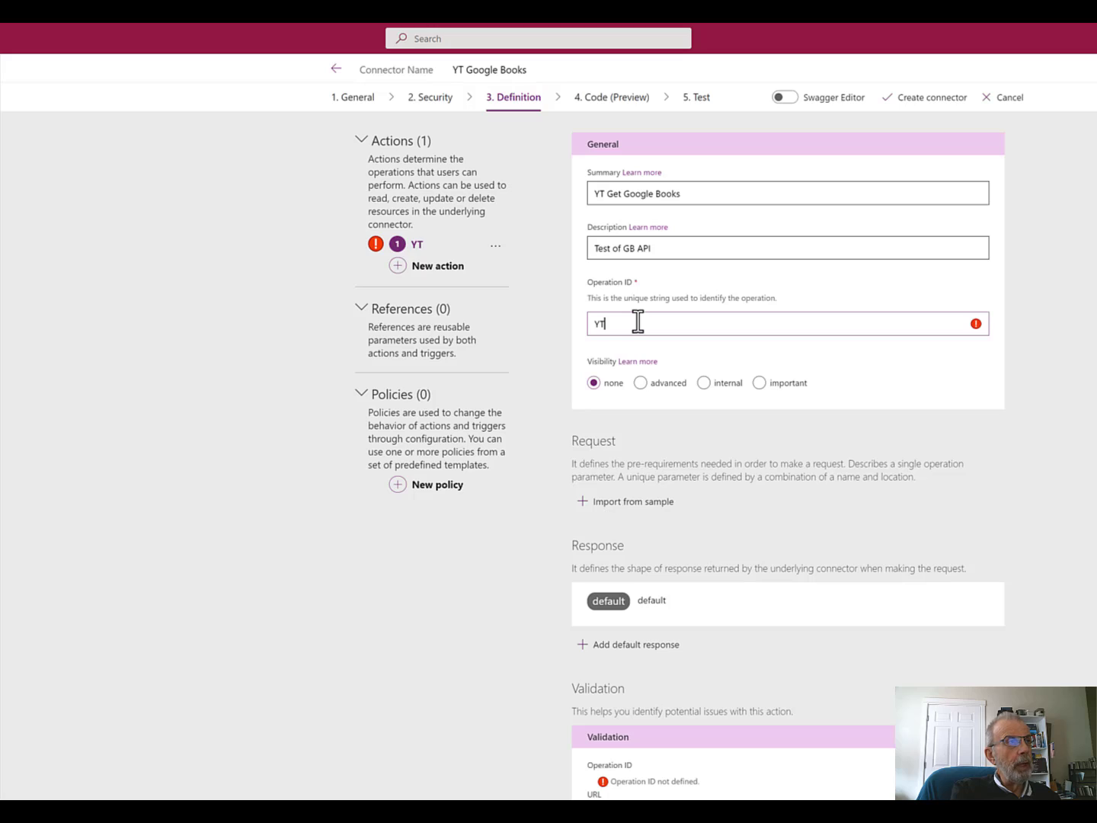
pyautogui.write('GetB')
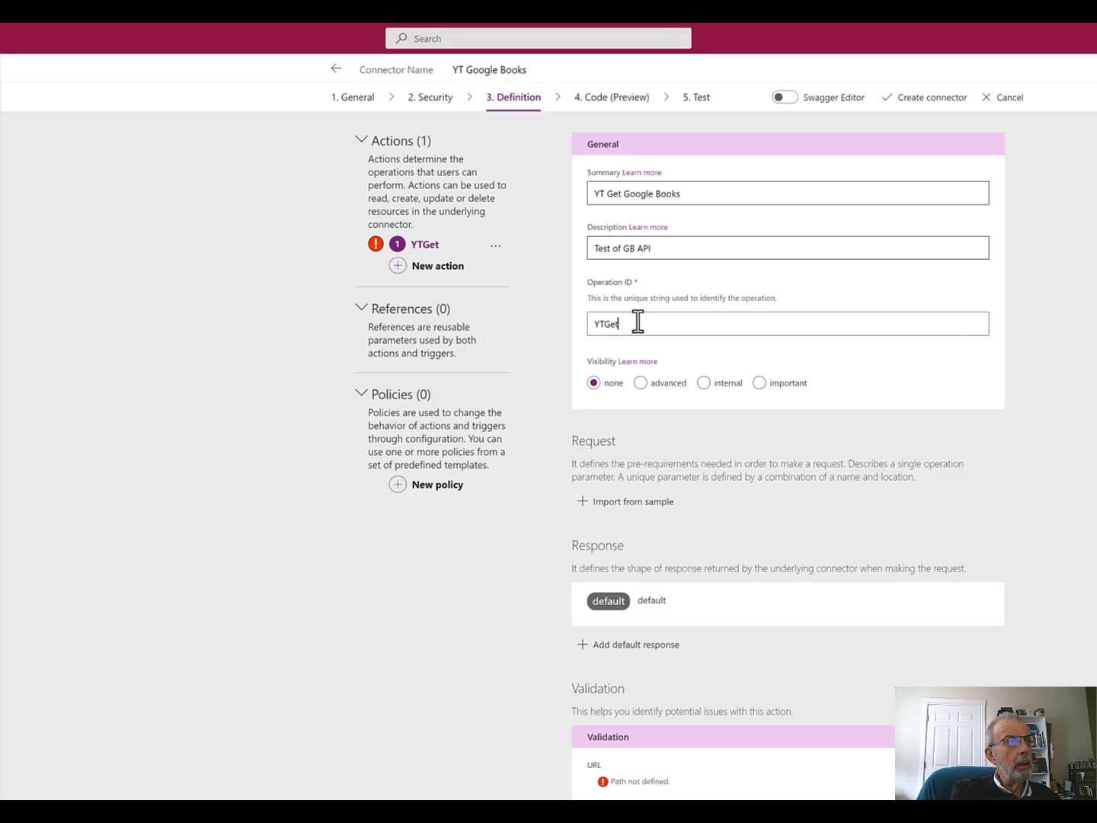
pyautogui.write('ook')
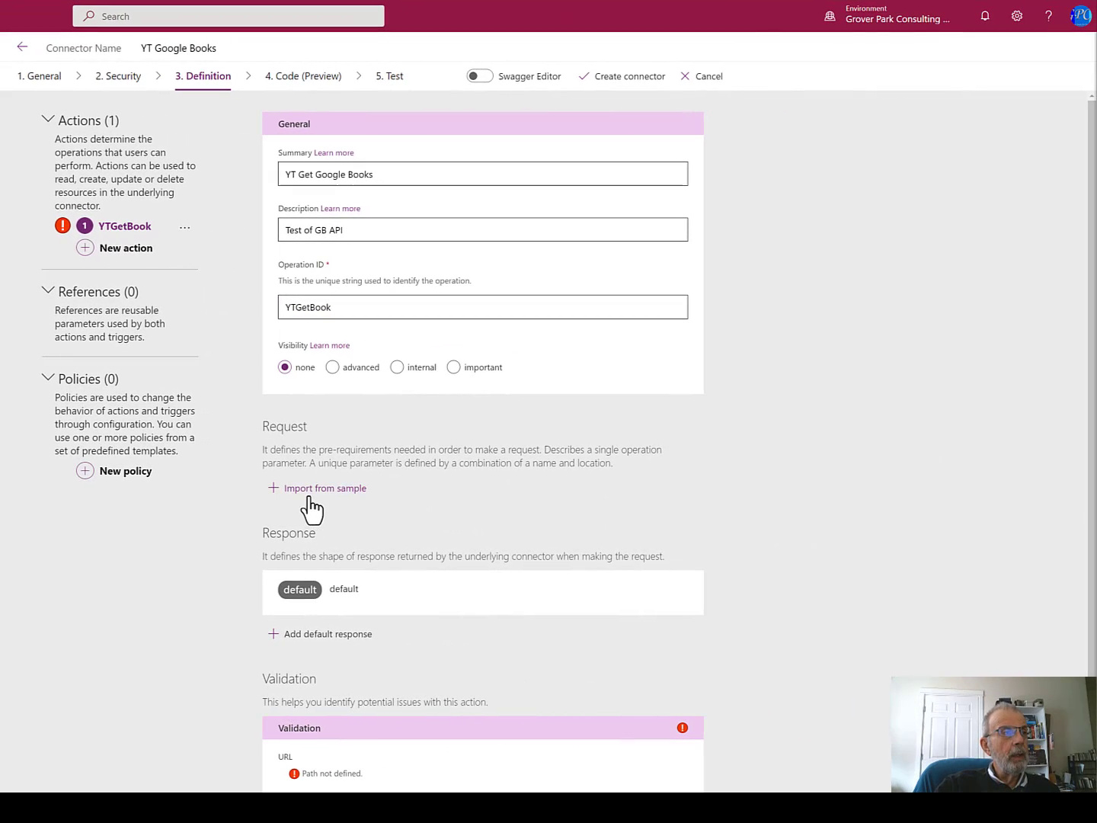
pyautogui.click(312, 494)
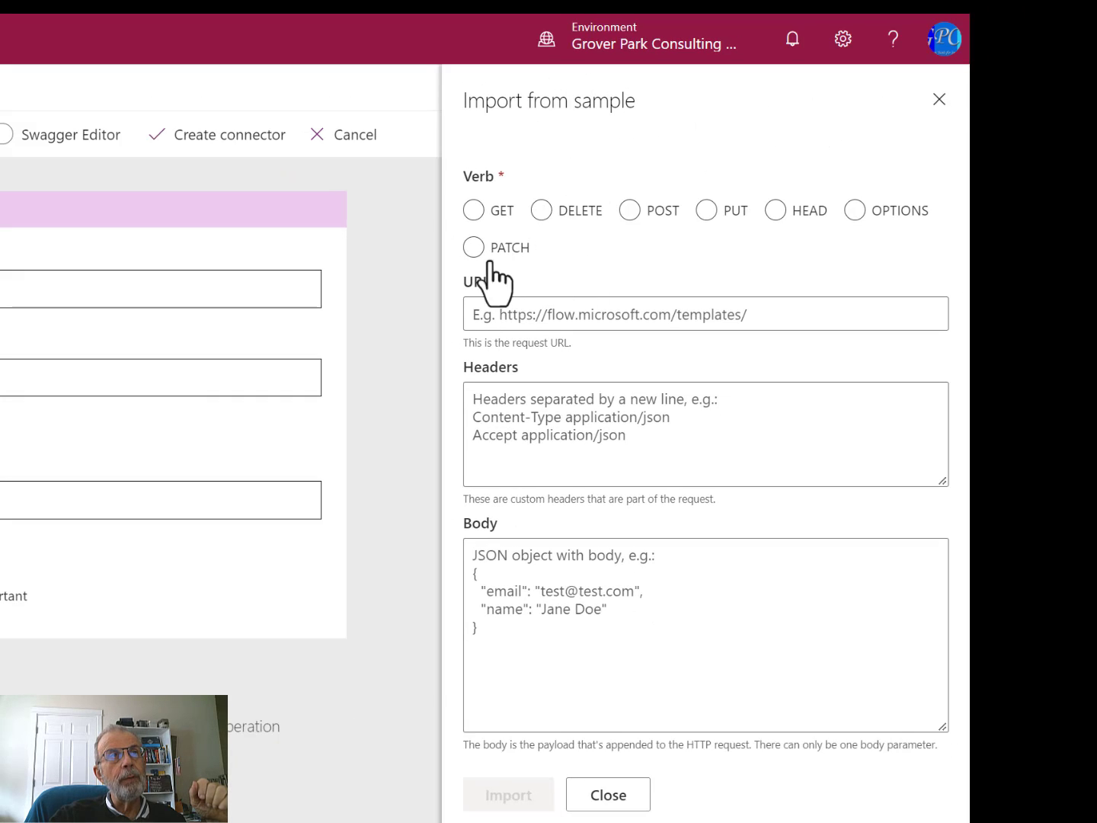
pyautogui.click(473, 209)
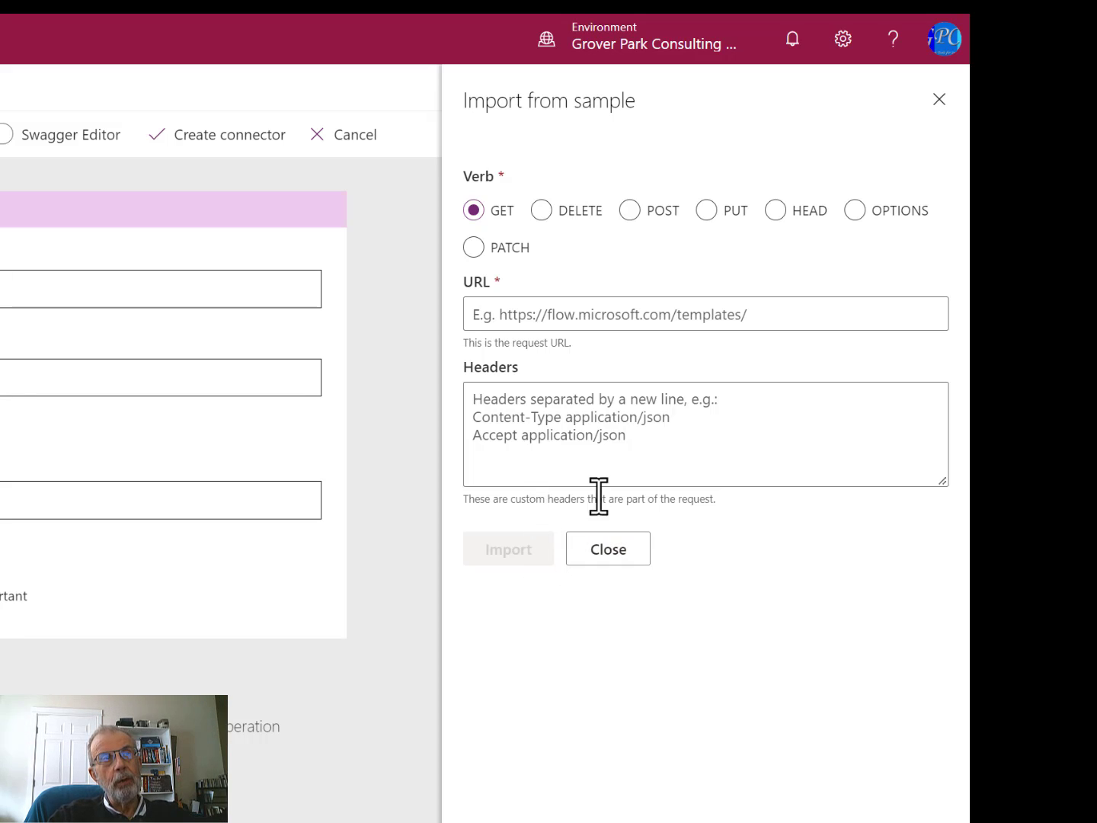
pyautogui.click(524, 315)
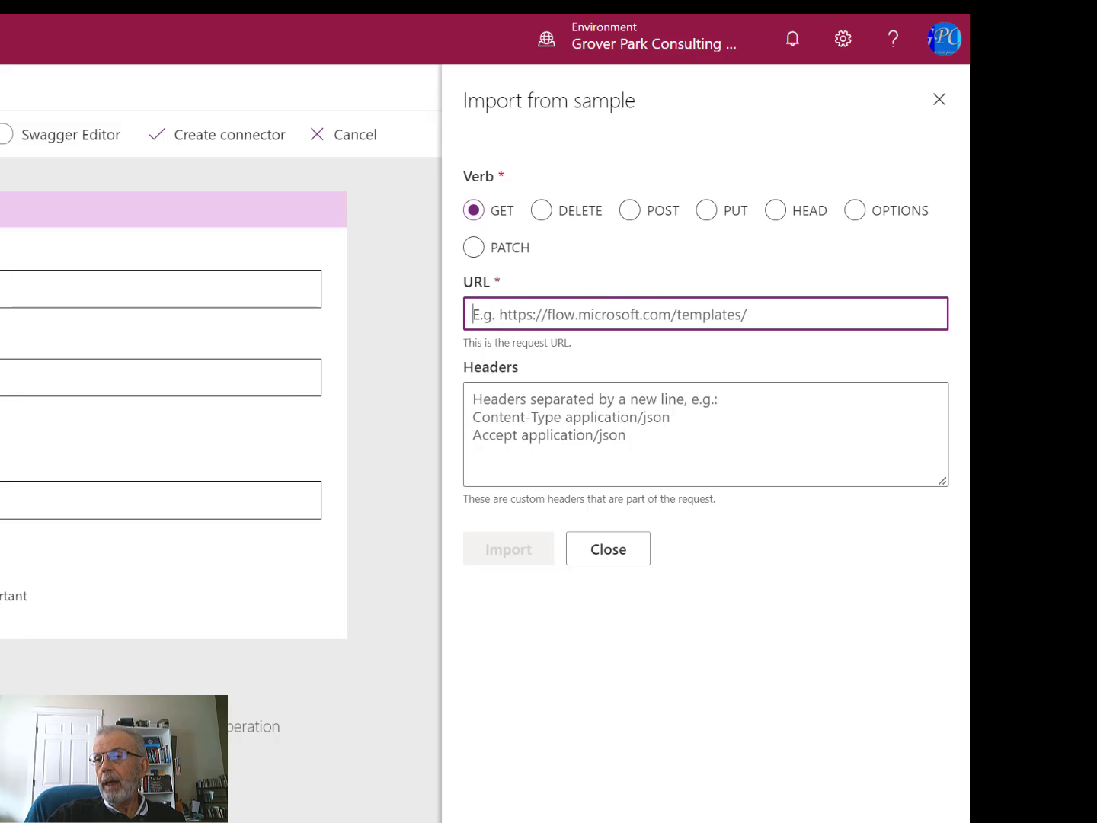
pyautogui.hotkey('alt', 'Tab')
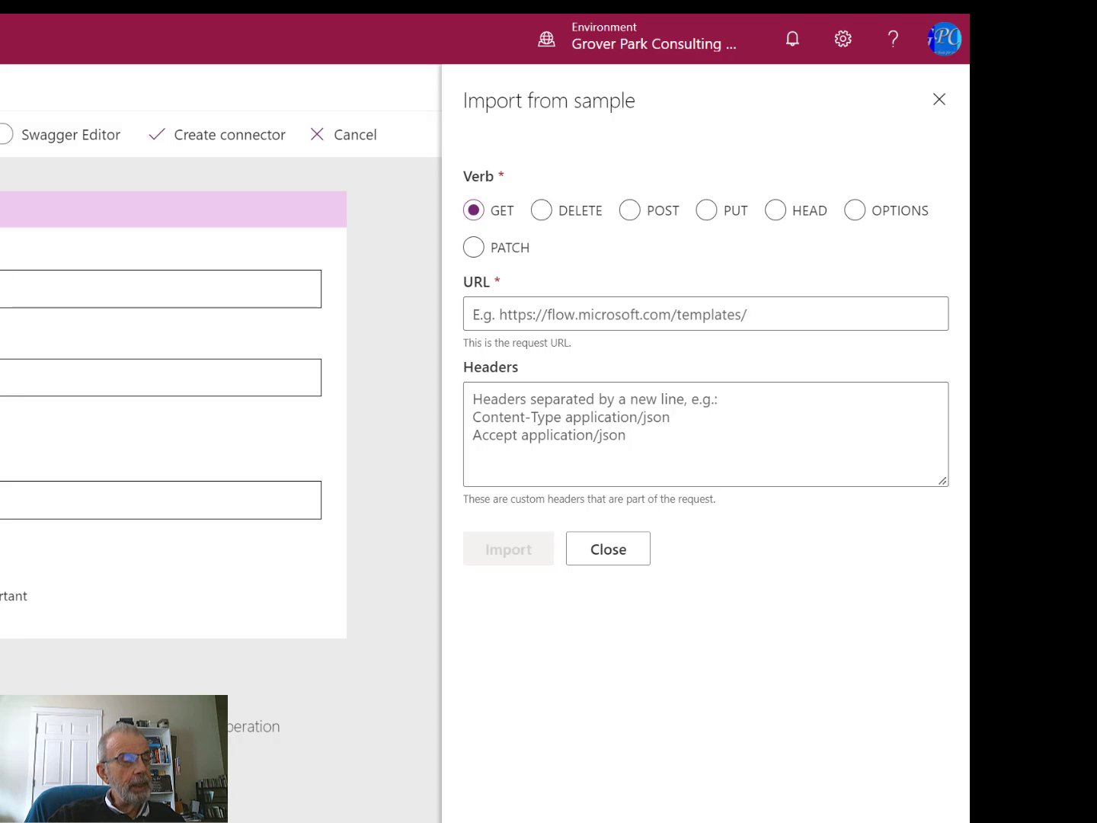
pyautogui.click(563, 319)
pyautogui.hotkey('ctrl', 'v')
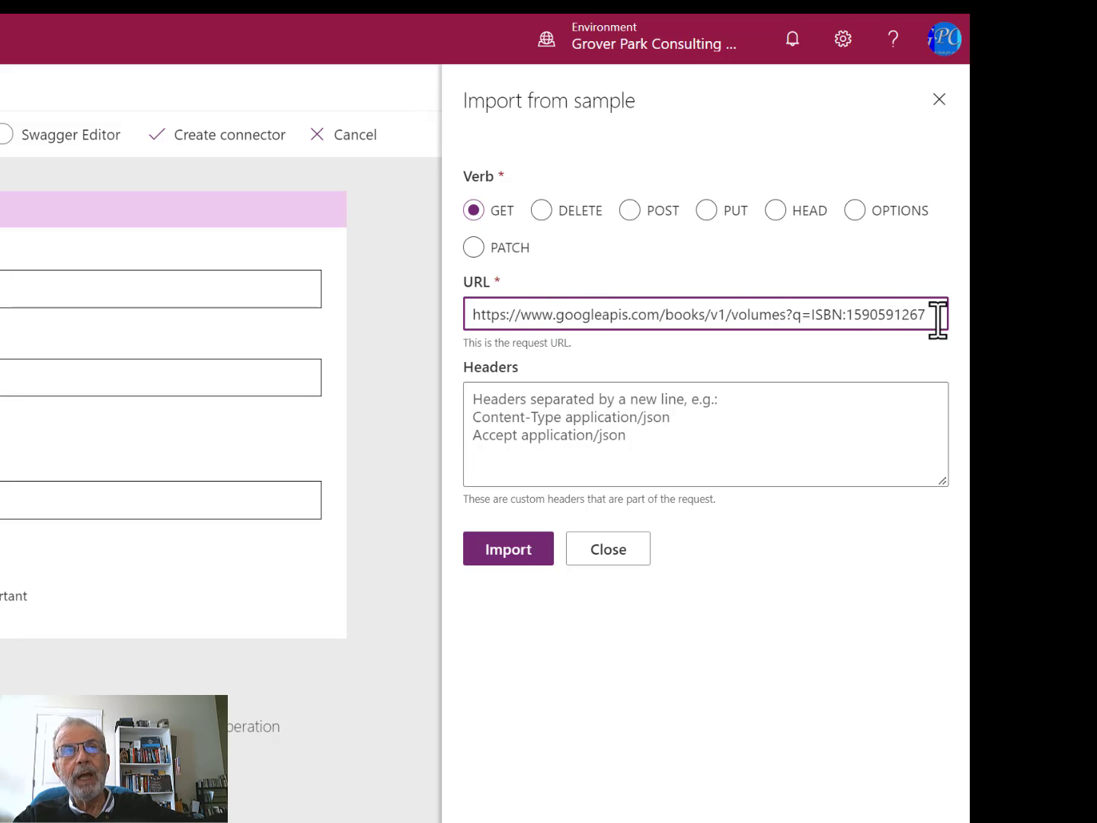
pyautogui.click(521, 553)
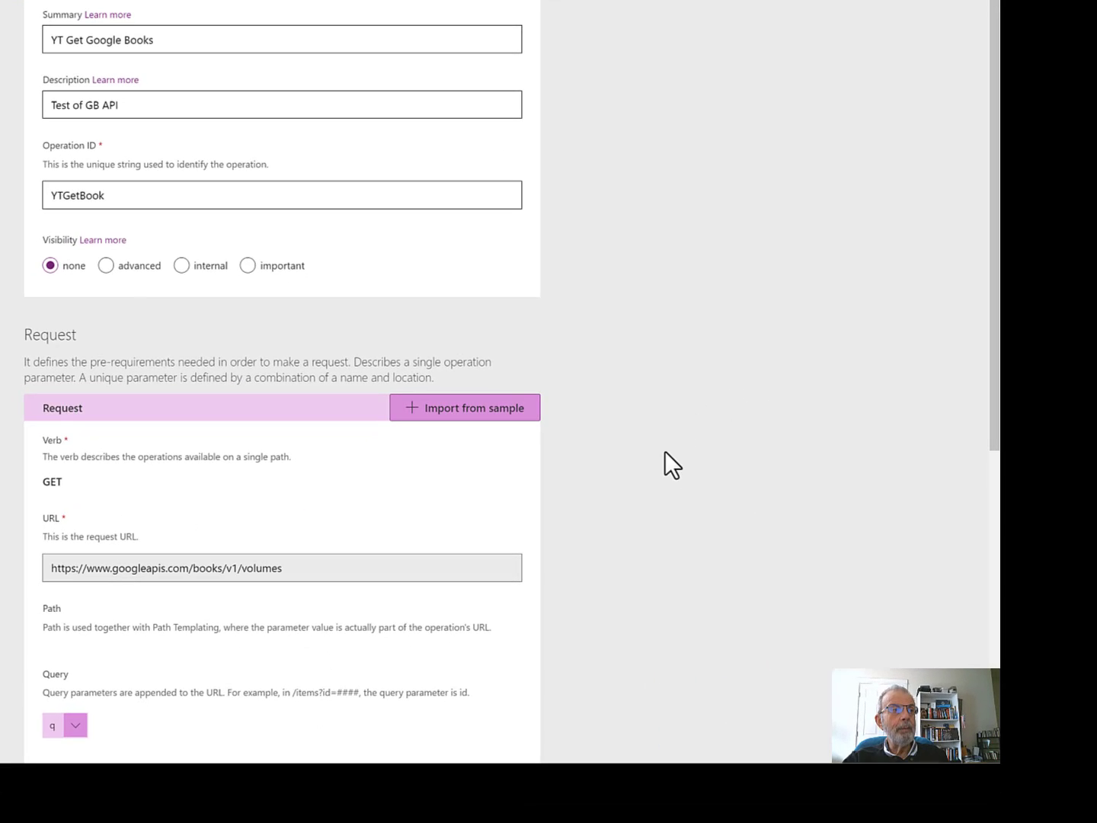
# Add a default response to the action by importing the copied Google Books JSON sample as its body
pyautogui.scroll(-5, 643, 538)
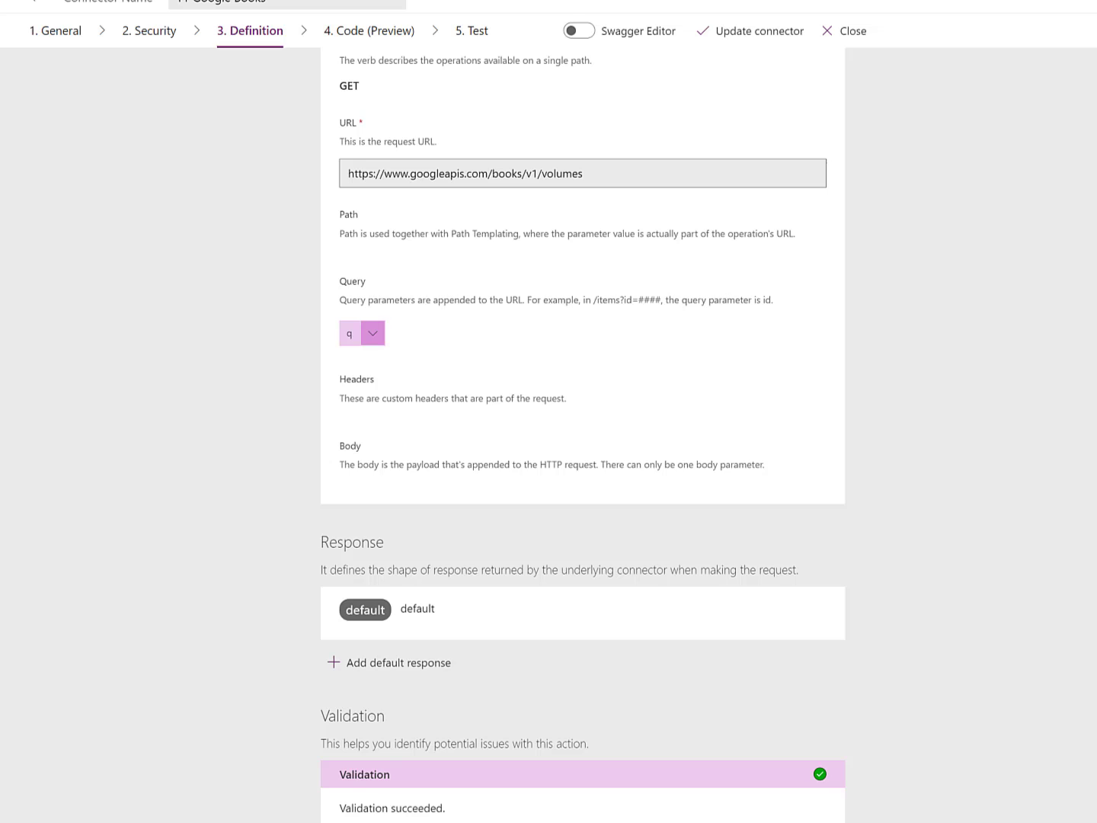
pyautogui.click(409, 664)
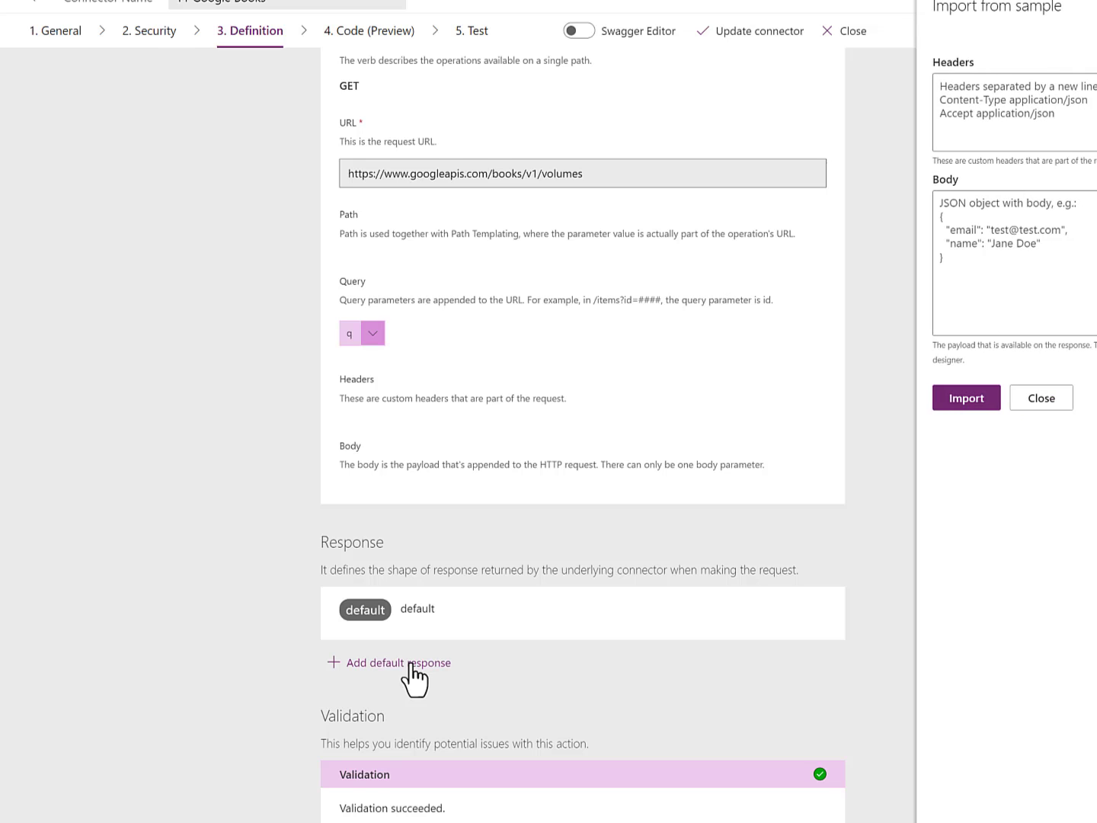
pyautogui.click(1001, 214)
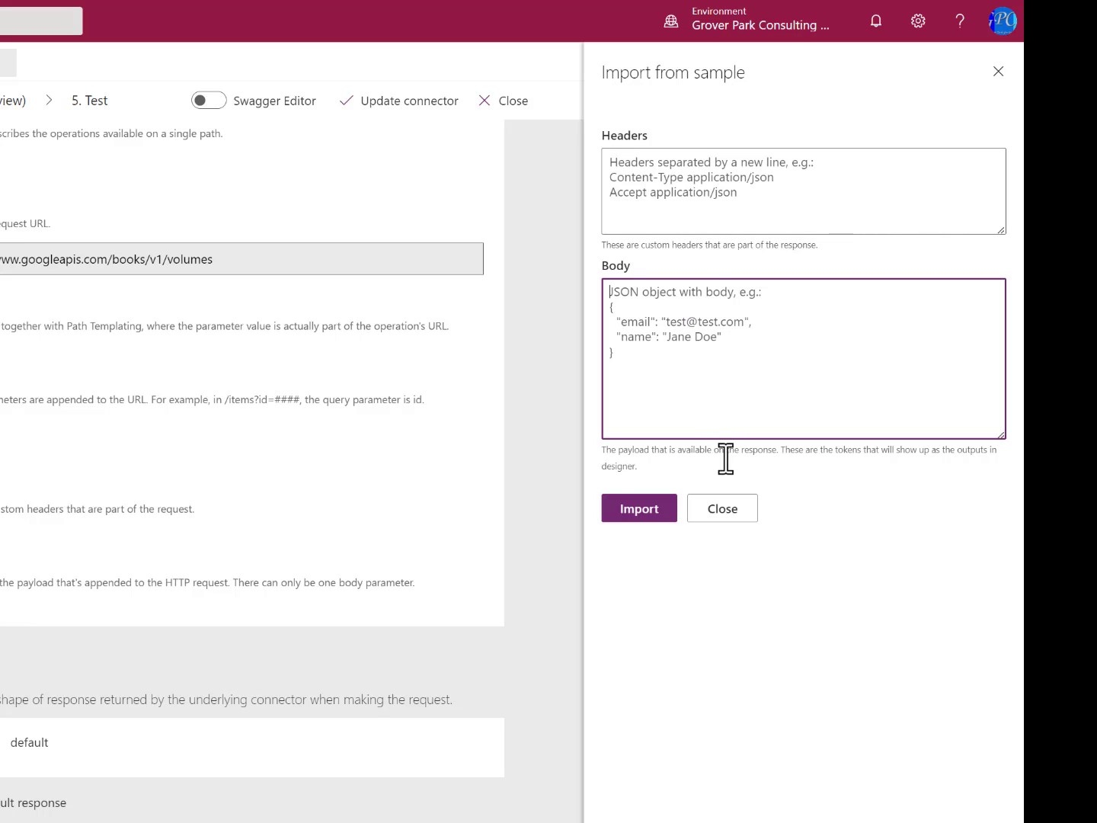
pyautogui.hotkey('ctrl', 'v')
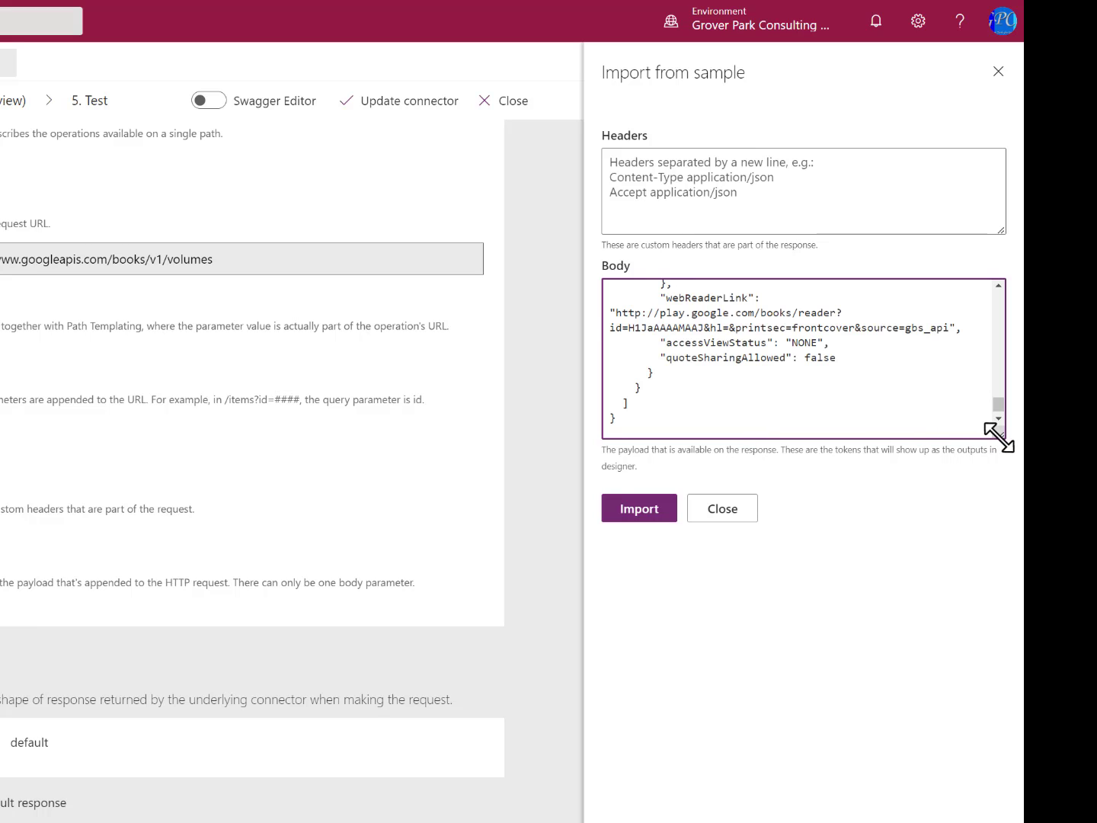
pyautogui.moveTo(998, 435); pyautogui.dragTo(1019, 730)
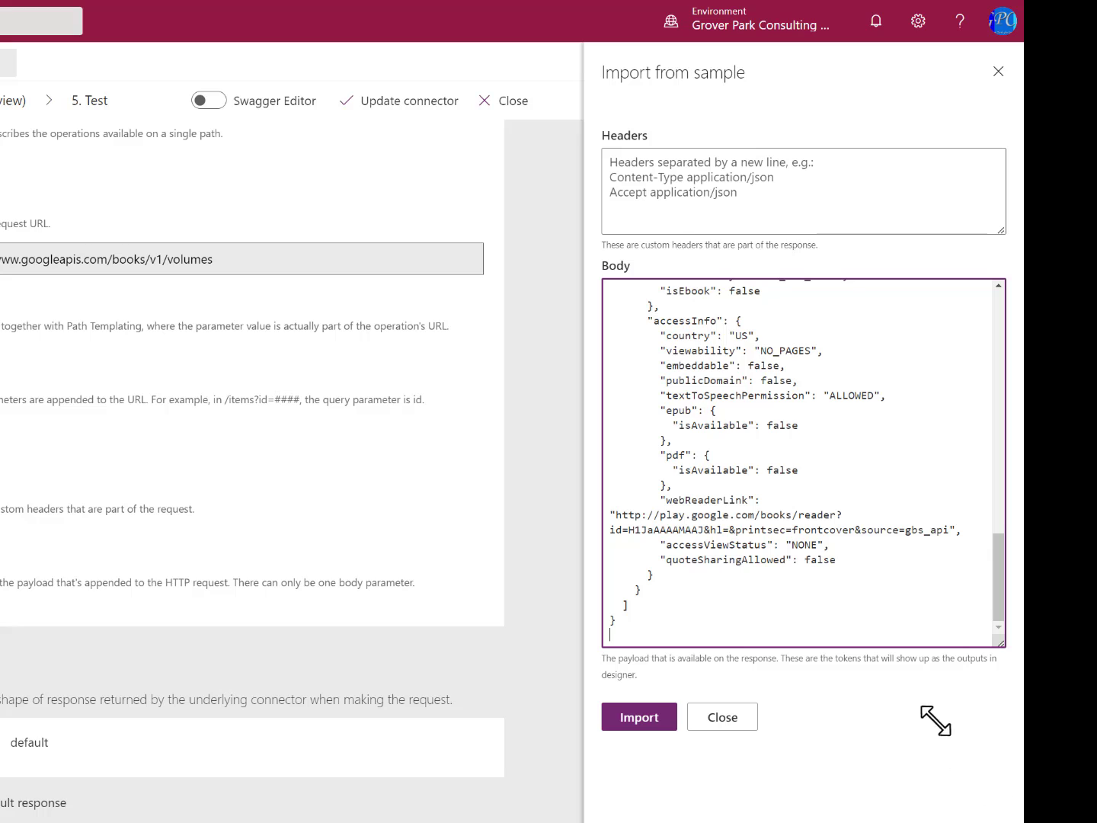
pyautogui.scroll(15, 896, 578)
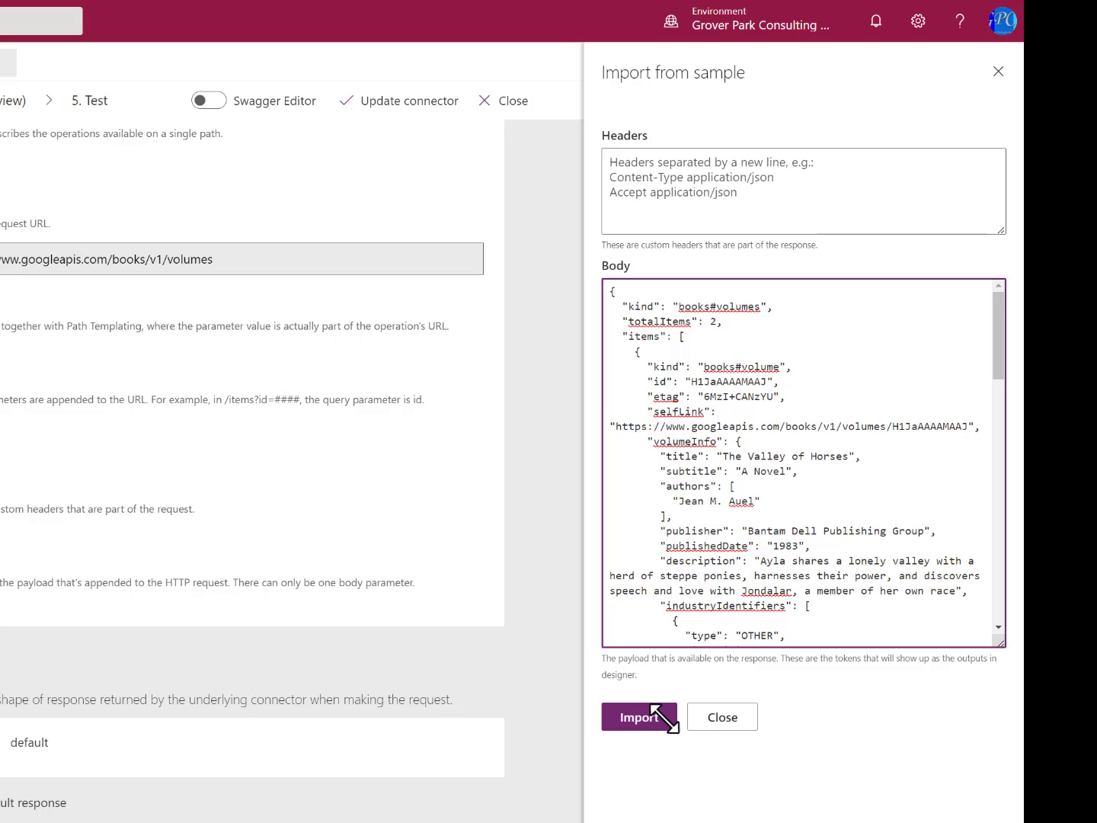
pyautogui.click(635, 717)
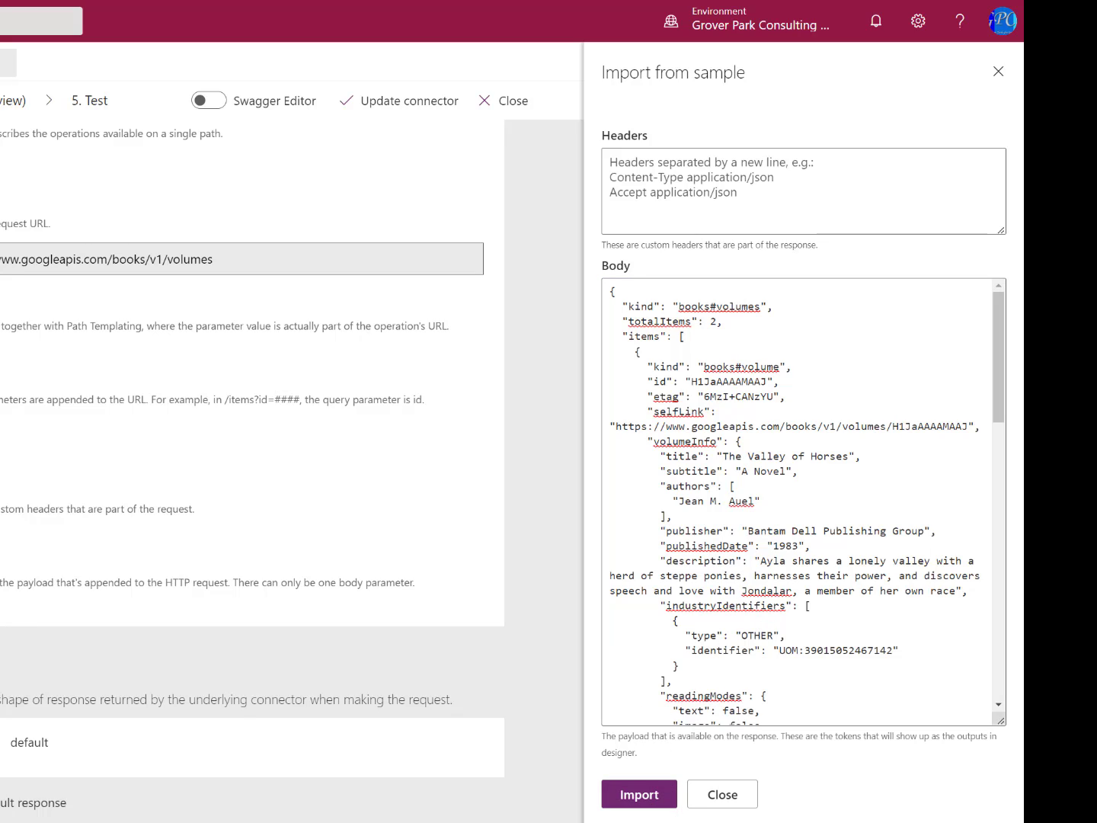
pyautogui.click(640, 796)
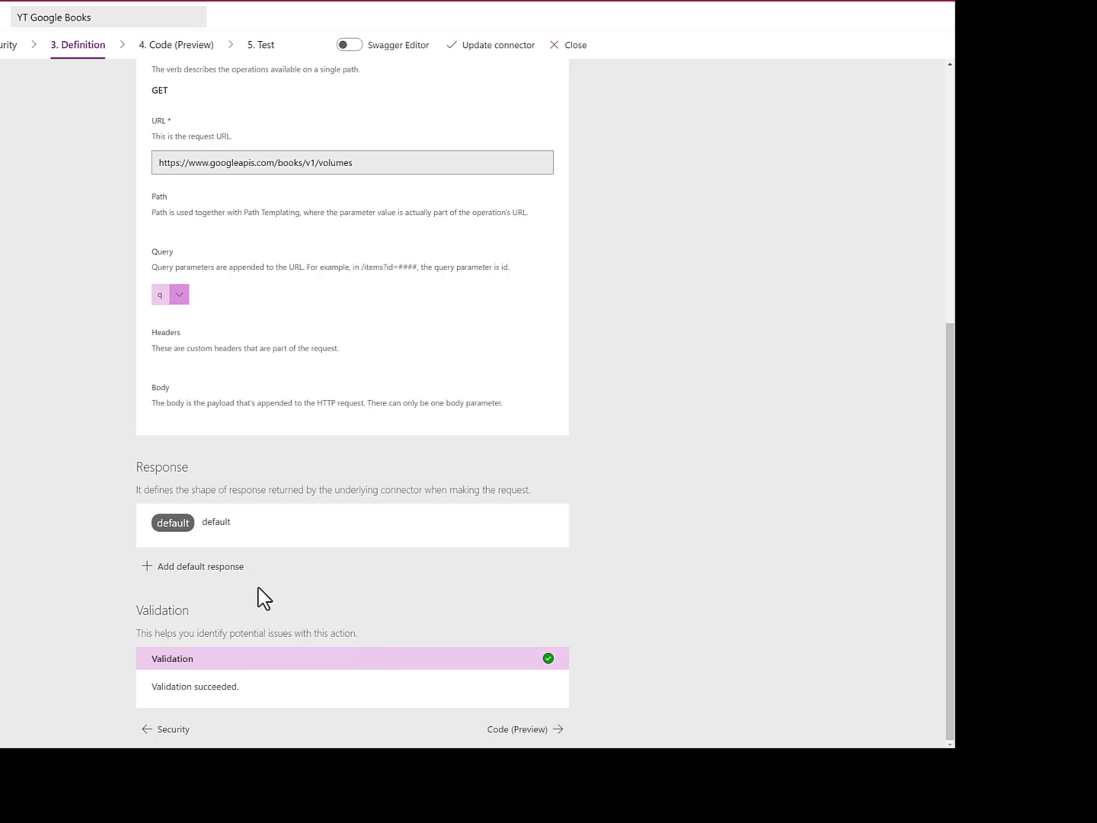
# Open the default response to review its body fields, and update the connector
pyautogui.click(264, 518)
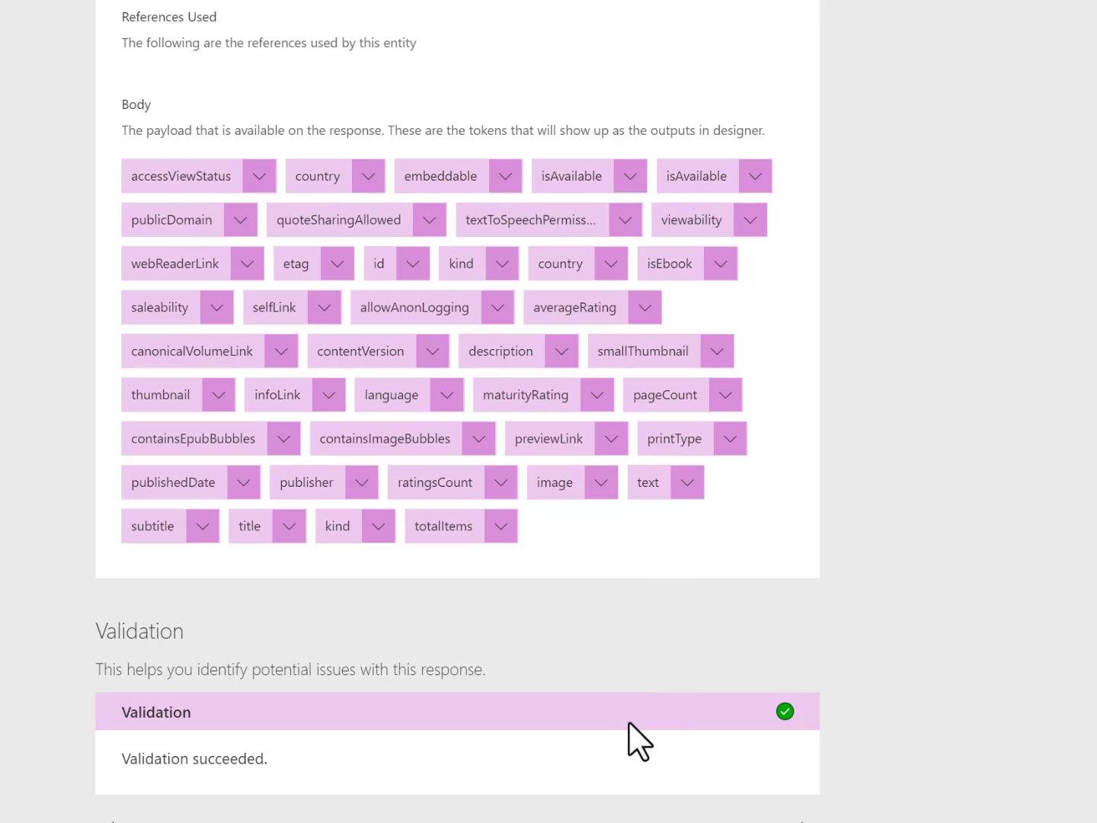
pyautogui.scroll(-1, 632, 712)
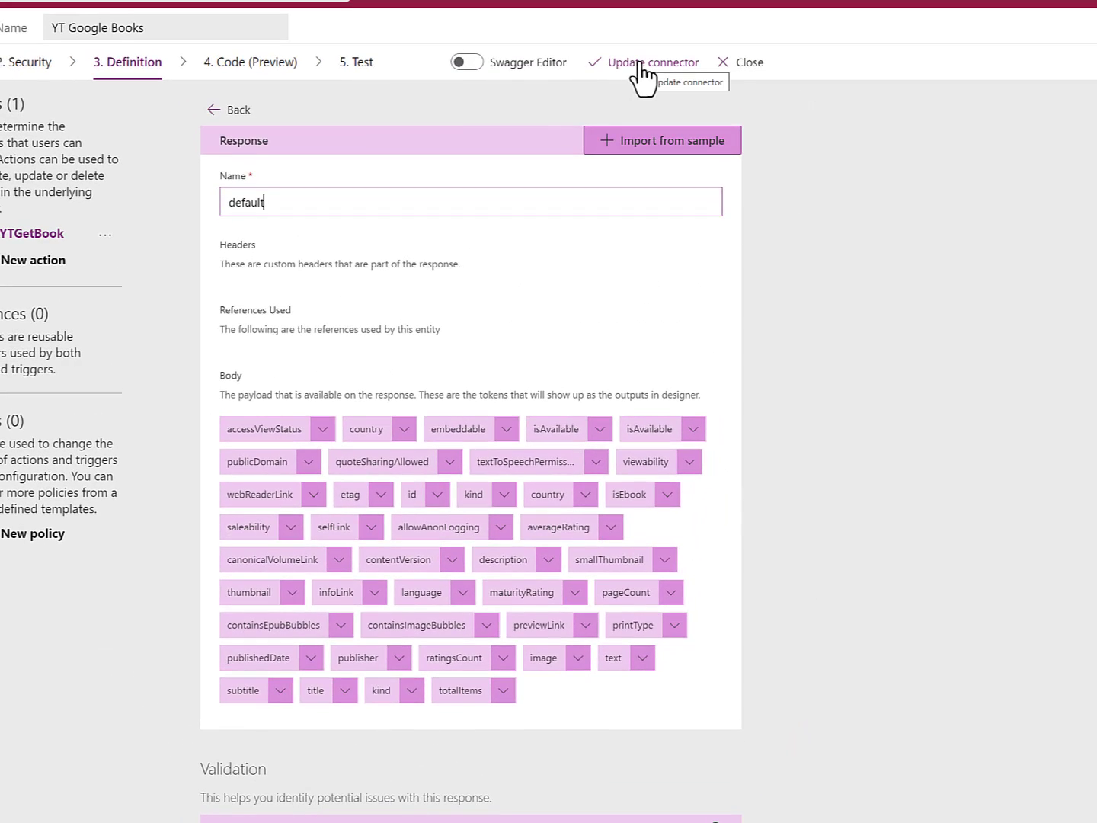
pyautogui.click(643, 69)
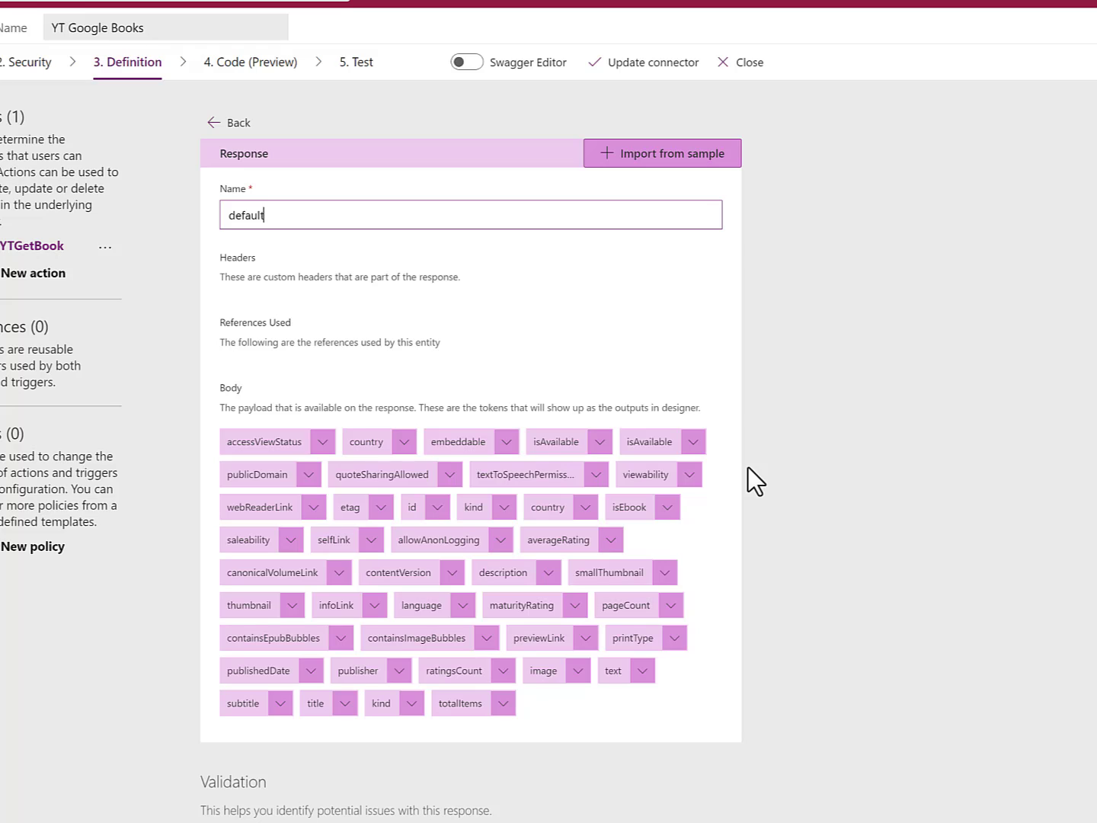
pyautogui.click(353, 66)
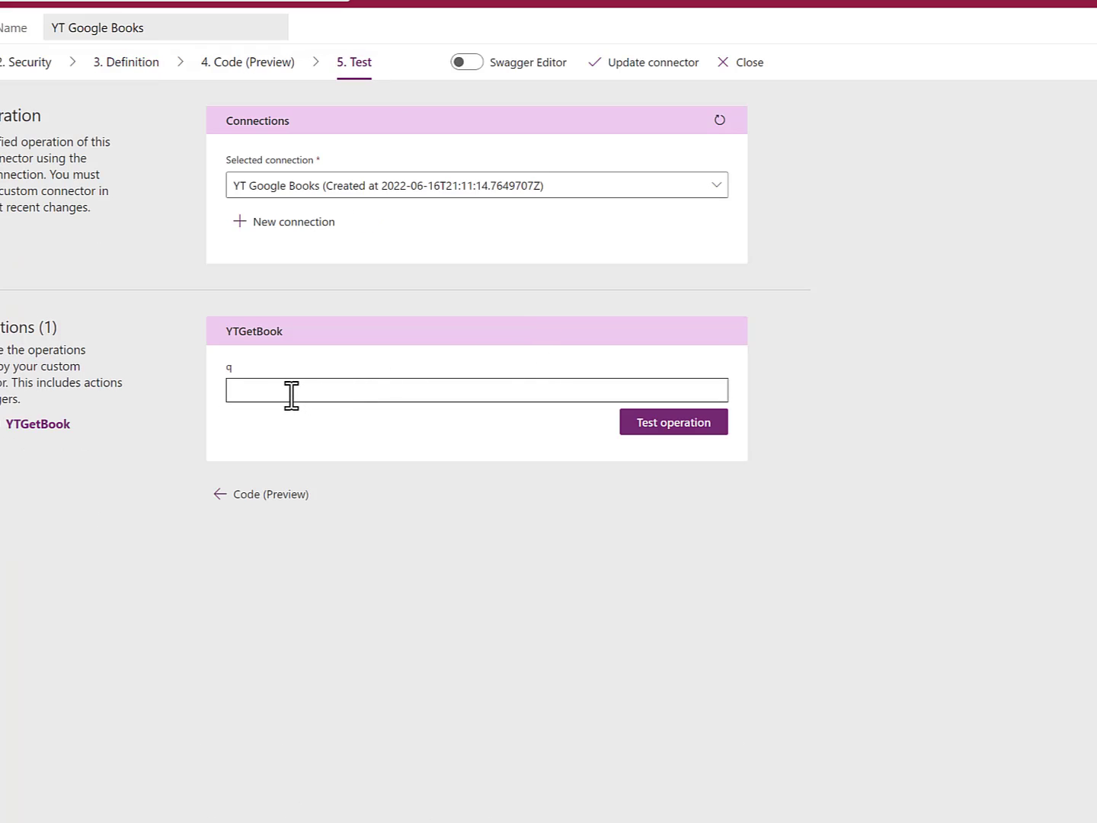
pyautogui.click(281, 393)
pyautogui.click(282, 394)
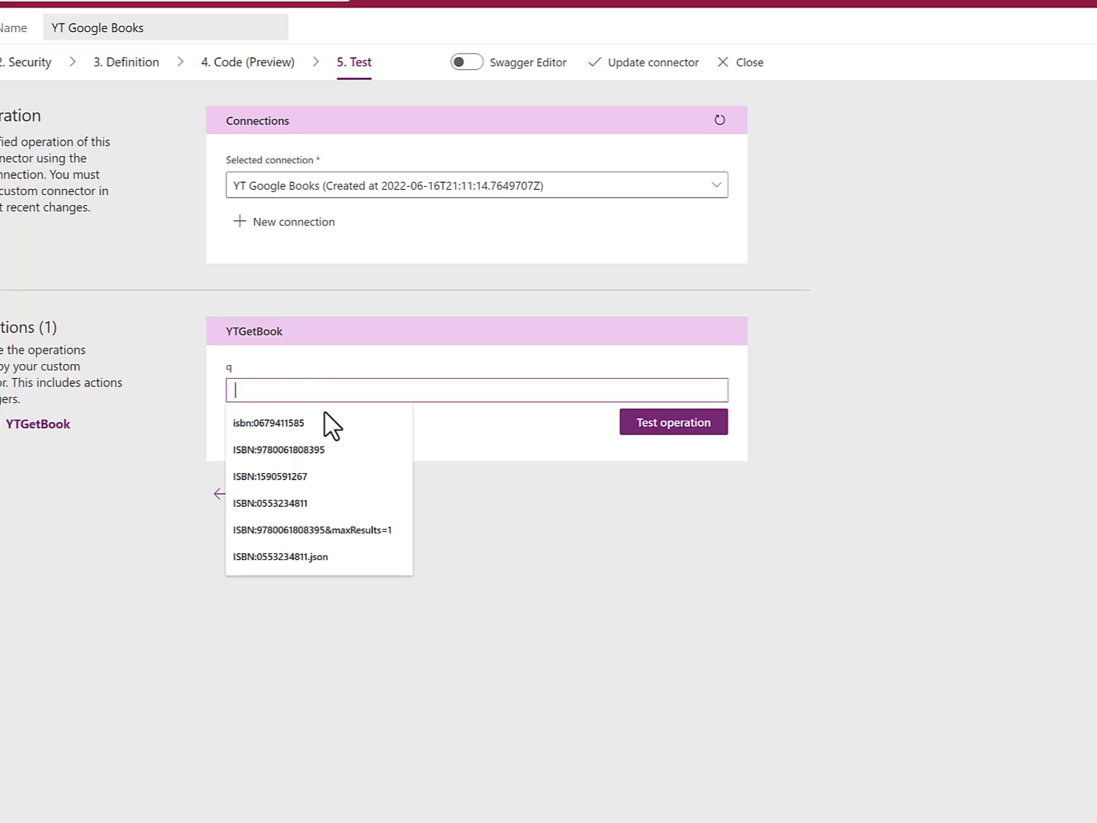
pyautogui.click(284, 479)
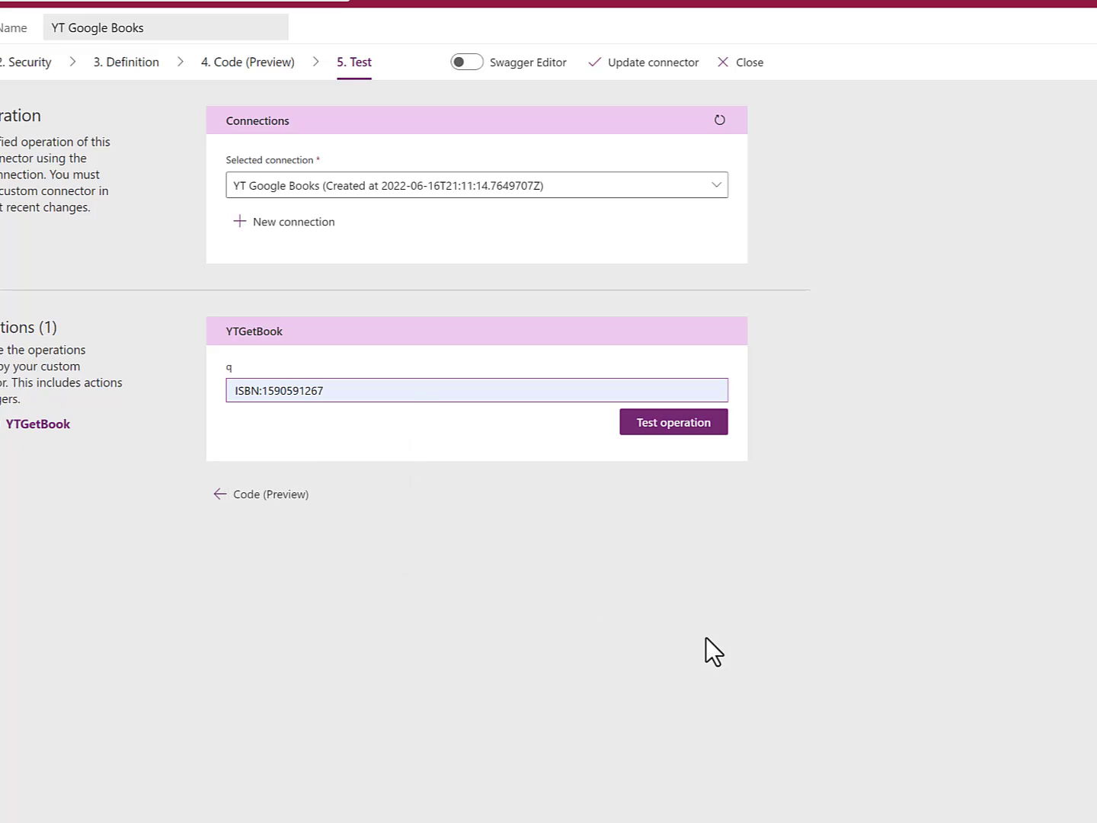
pyautogui.click(688, 428)
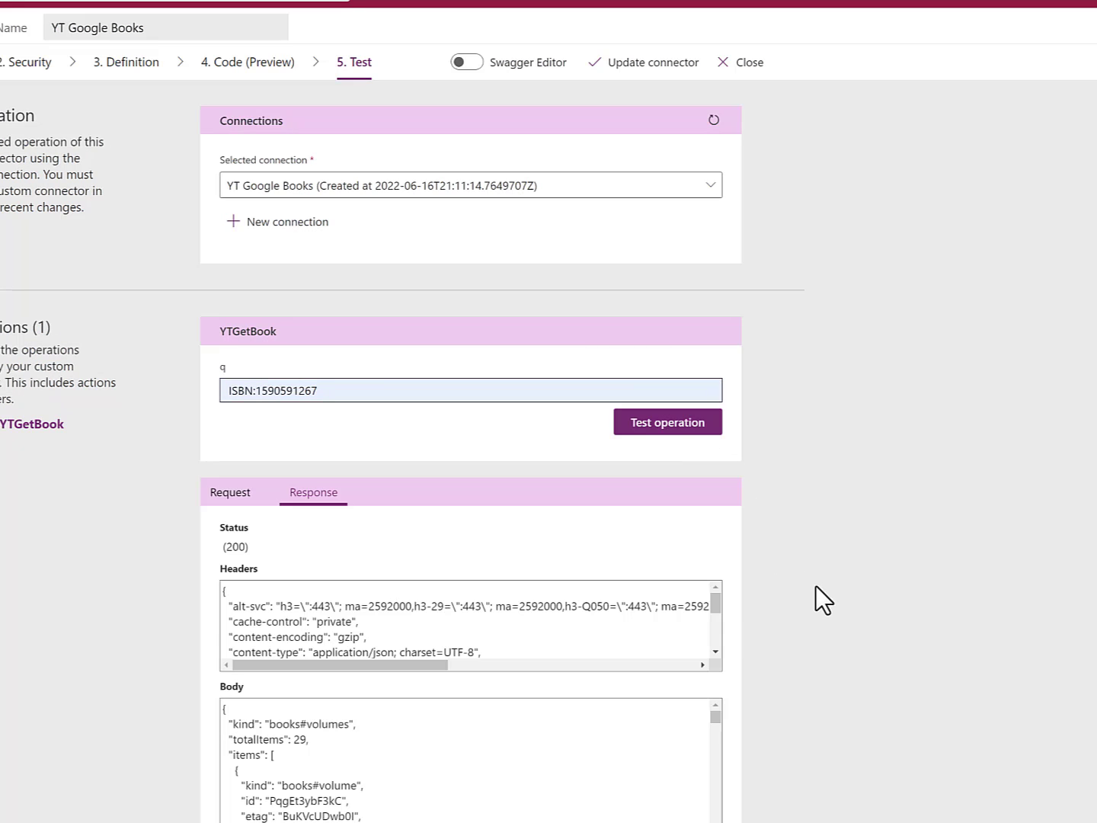
# Examine the book entries in the test response's body, comparing the first volume with the one after it
pyautogui.scroll(-5, 416, 732)
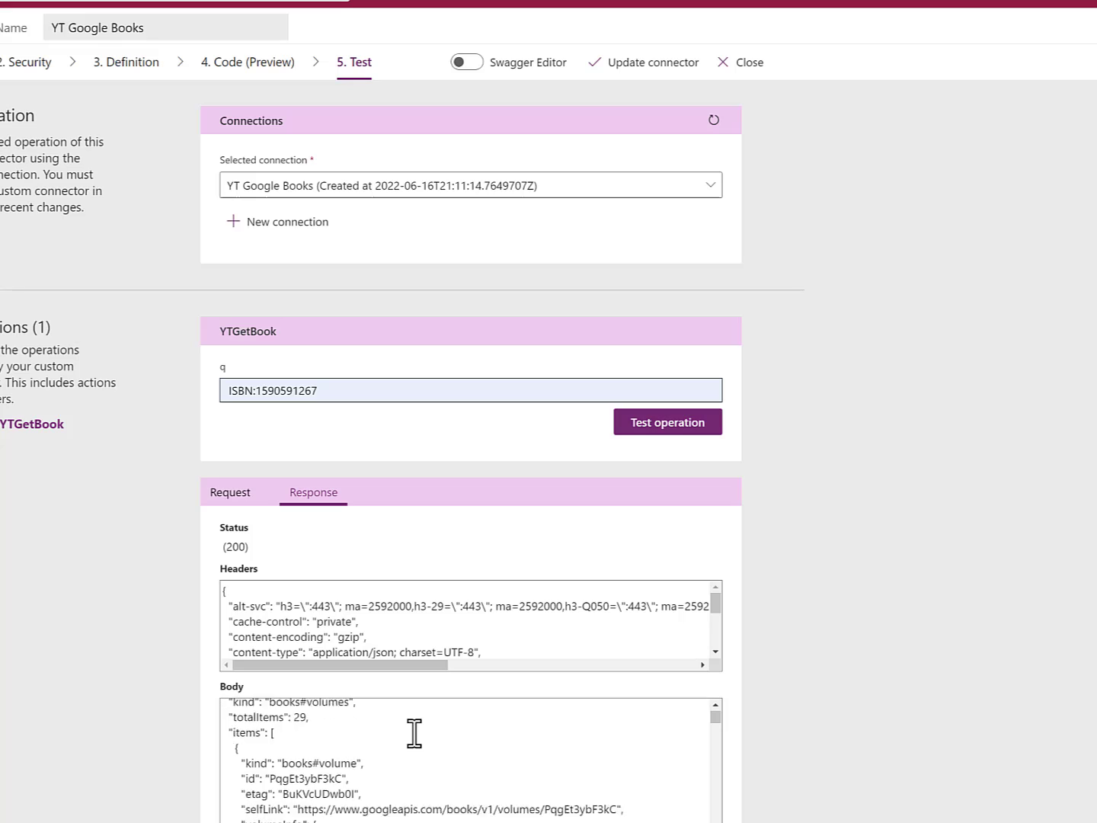
pyautogui.scroll(3, 393, 781)
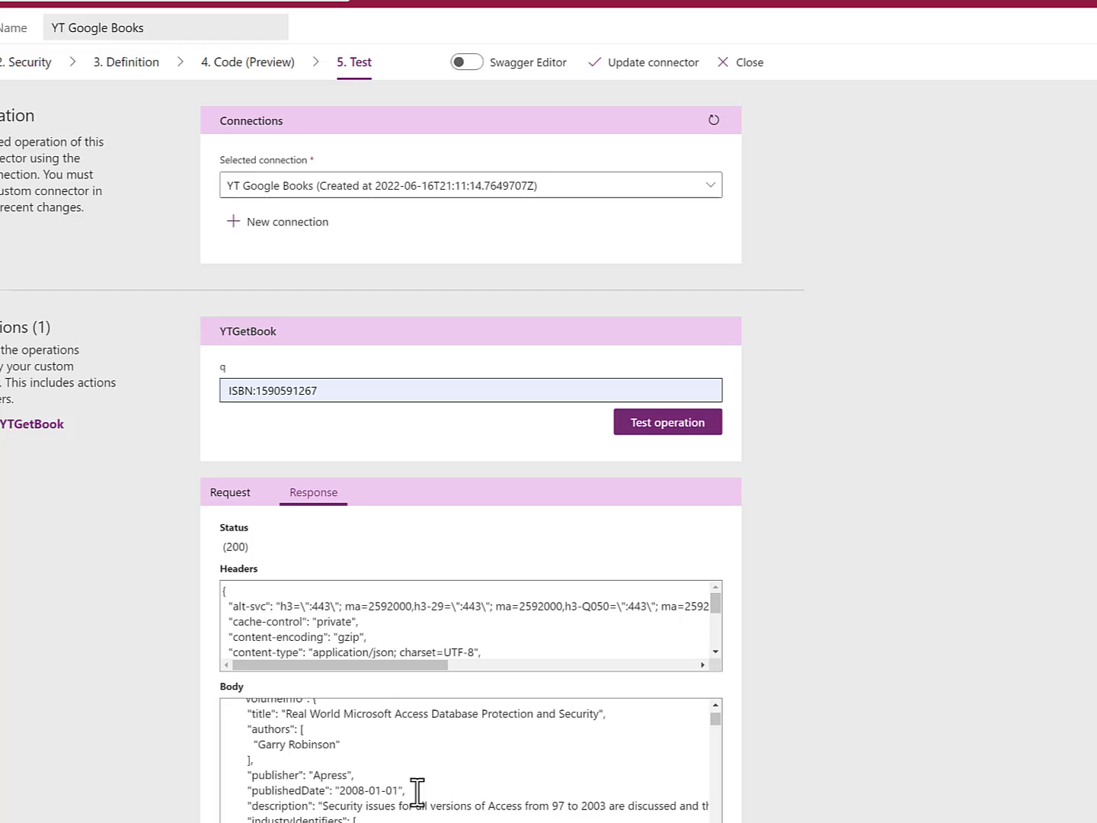
pyautogui.scroll(-2, 440, 820)
pyautogui.scroll(-4, 441, 819)
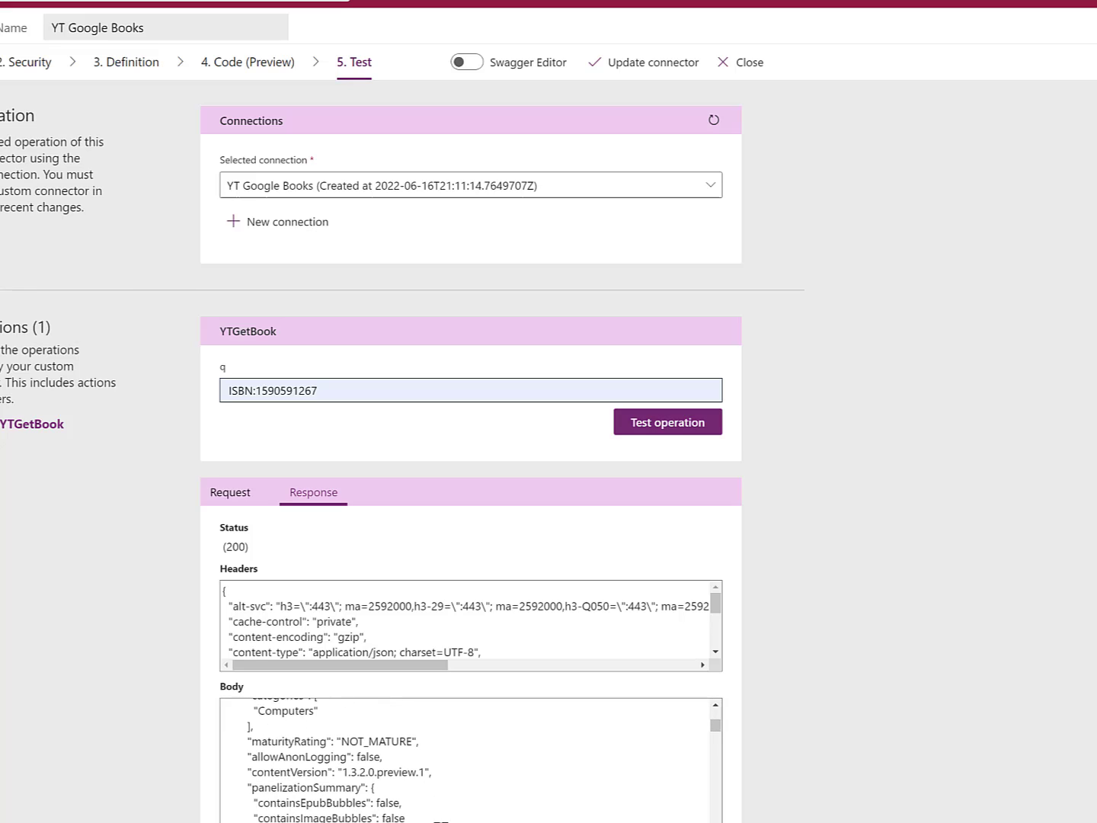
pyautogui.scroll(-3, 440, 820)
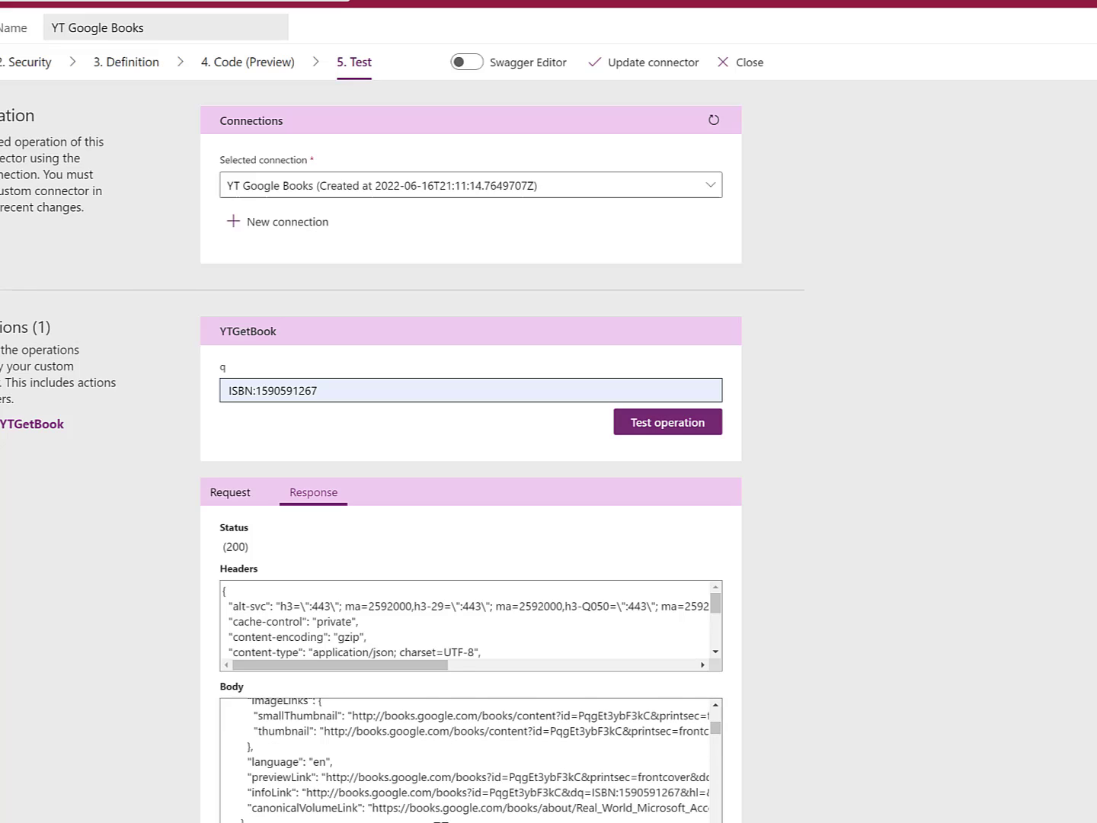
pyautogui.scroll(-4, 441, 819)
pyautogui.scroll(-2, 442, 819)
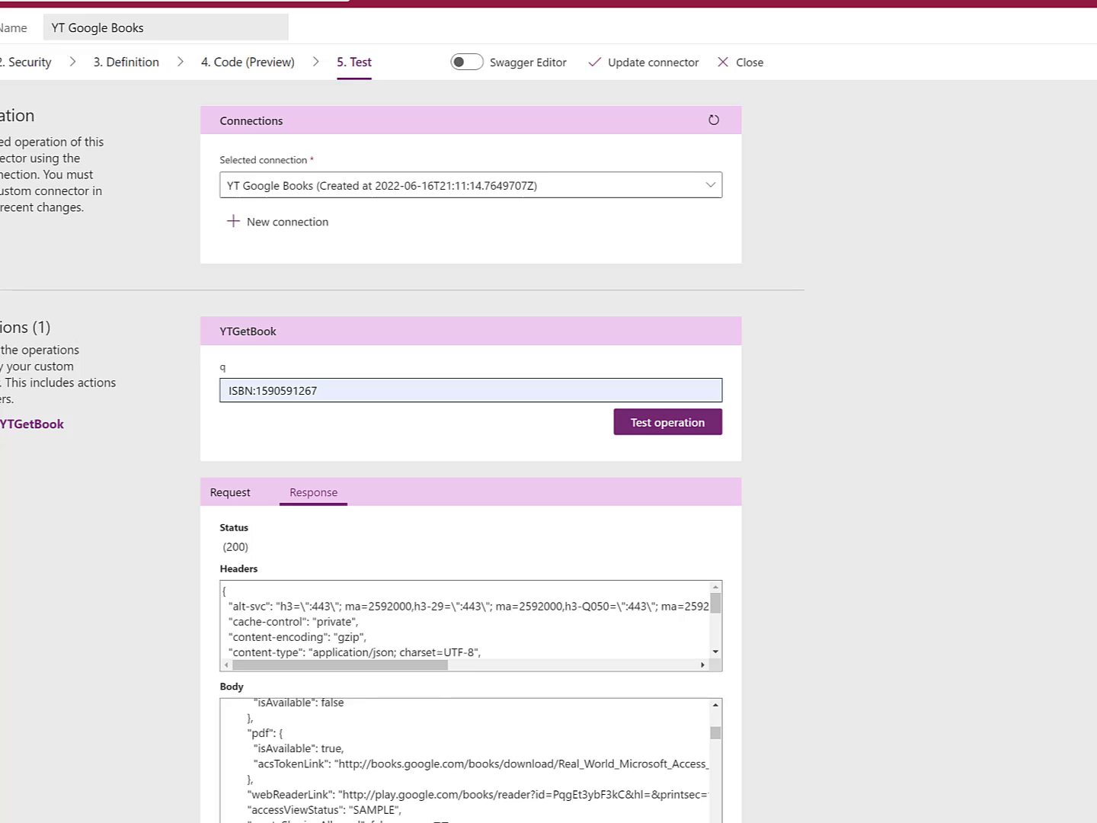
pyautogui.scroll(-5, 442, 820)
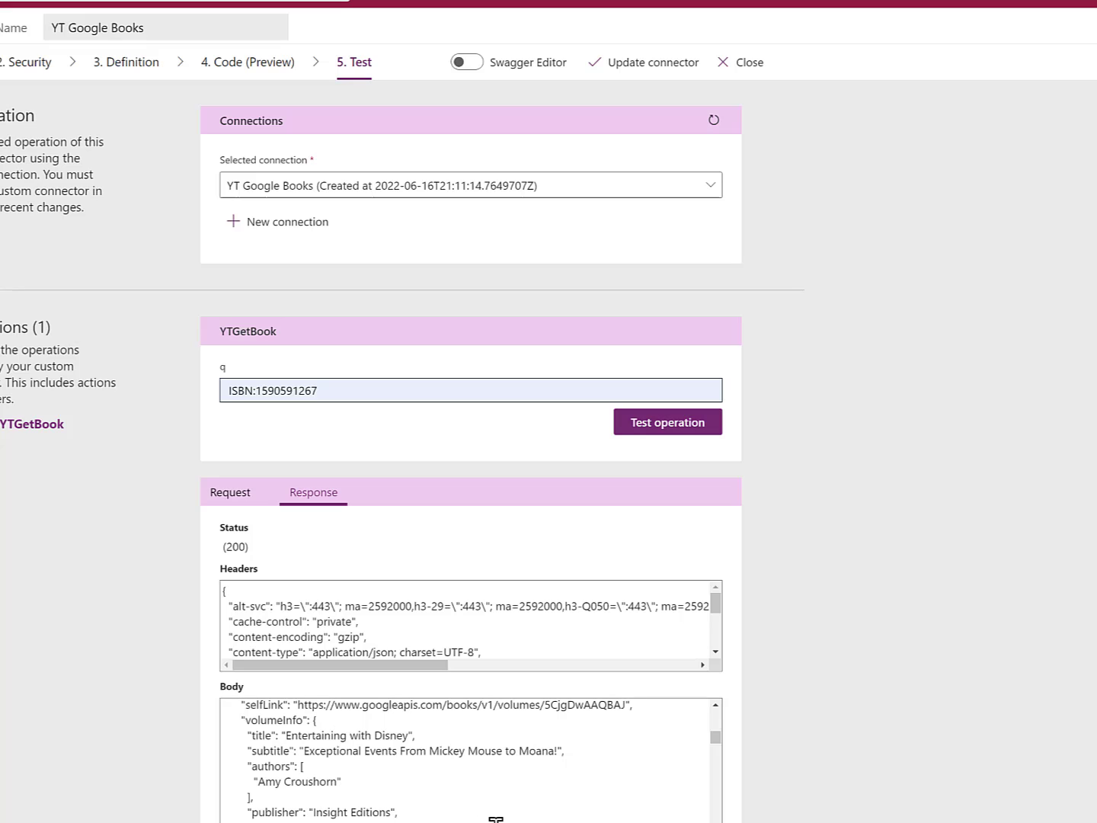
pyautogui.scroll(3, 497, 820)
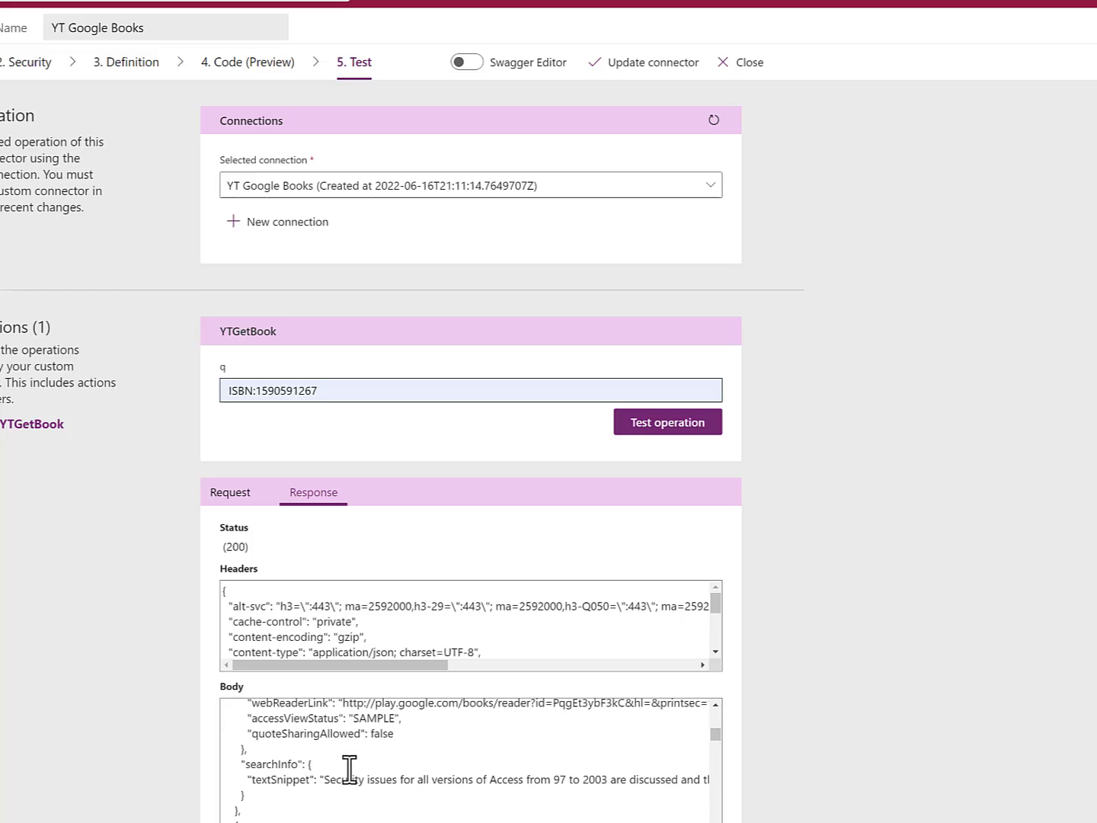
pyautogui.scroll(3, 349, 770)
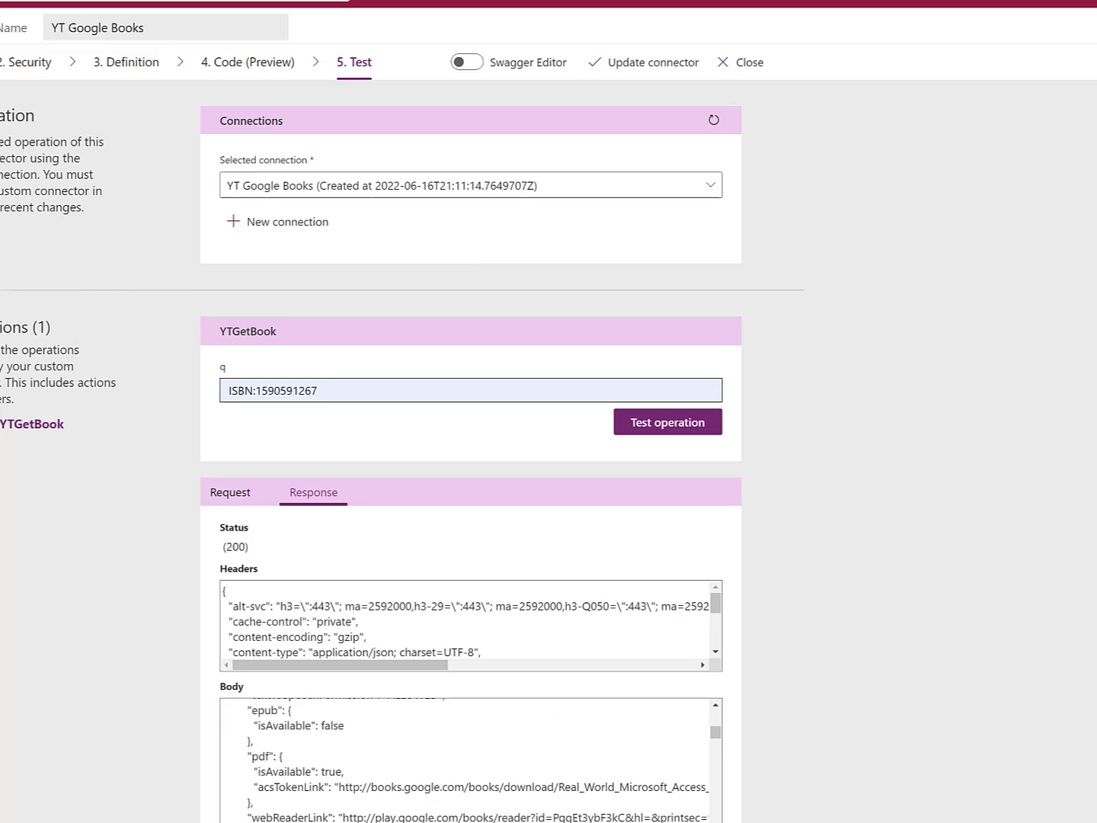
pyautogui.scroll(2, 384, 813)
pyautogui.scroll(-5, 381, 815)
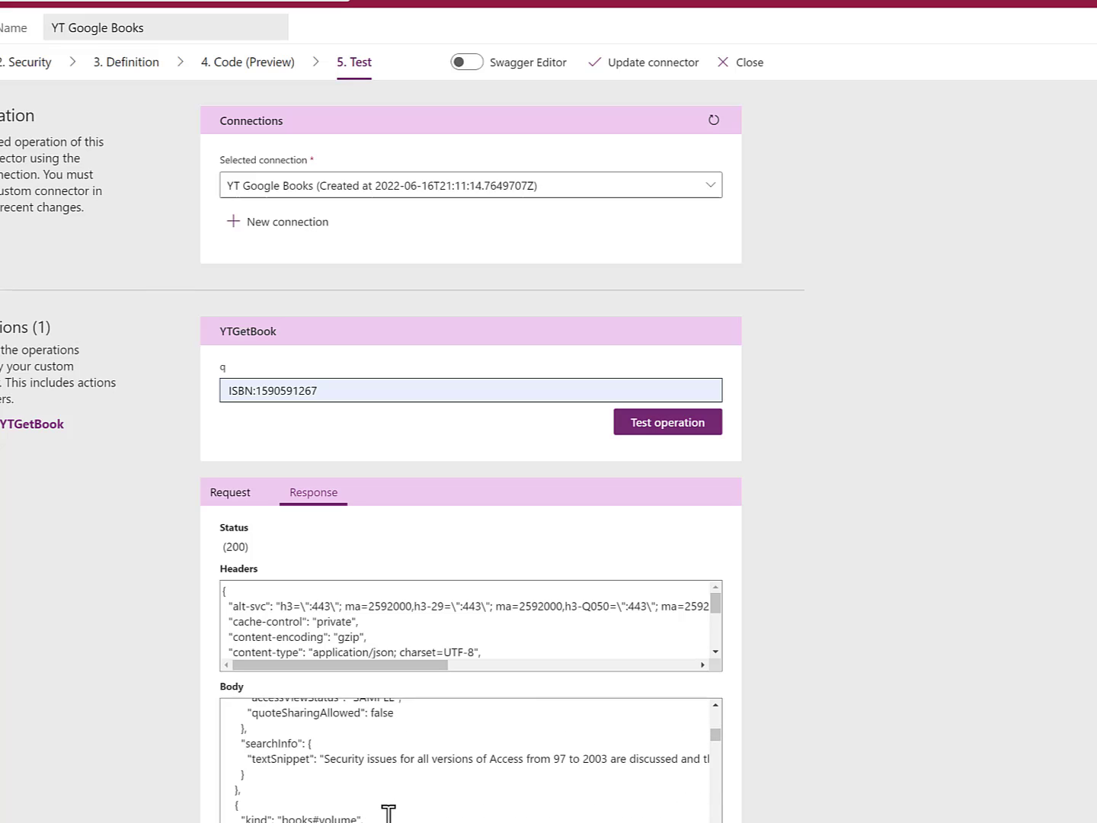
pyautogui.scroll(-2, 379, 816)
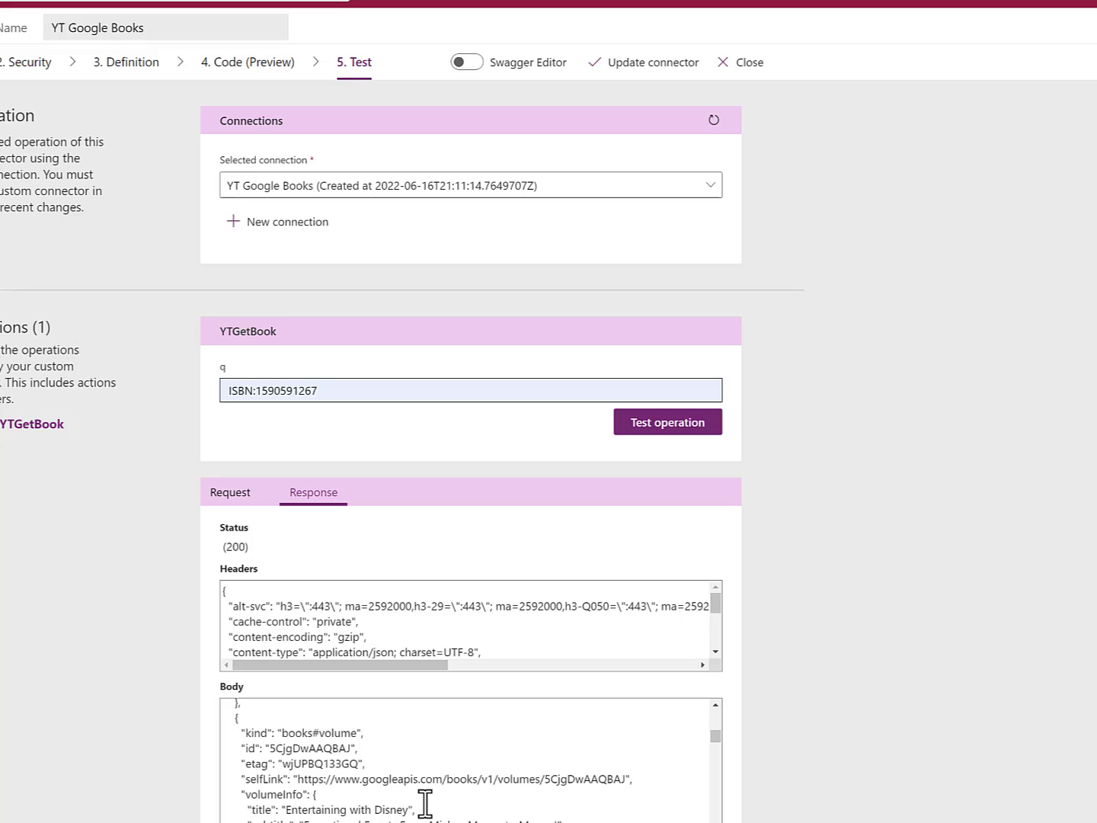
# Review the second volume's details in the test response's body, return to the beginning of the response, and close the connector
pyautogui.scroll(-4, 435, 811)
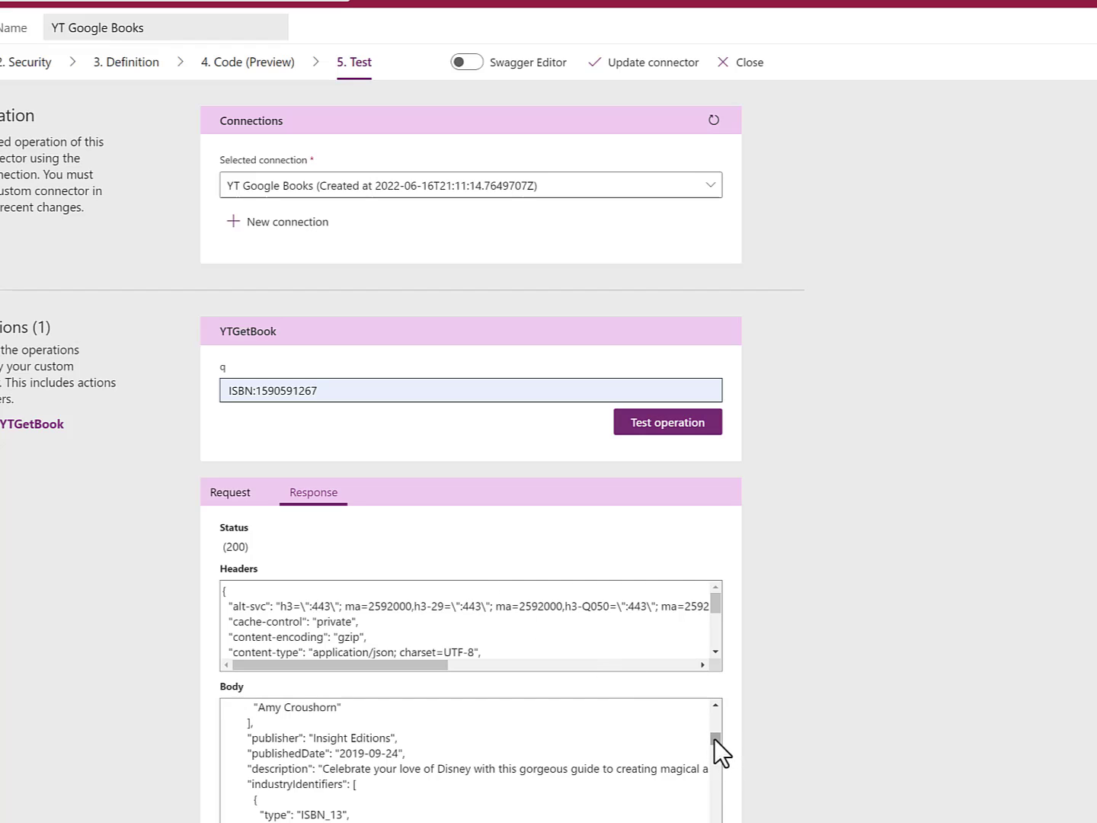
pyautogui.moveTo(716, 738); pyautogui.dragTo(716, 703)
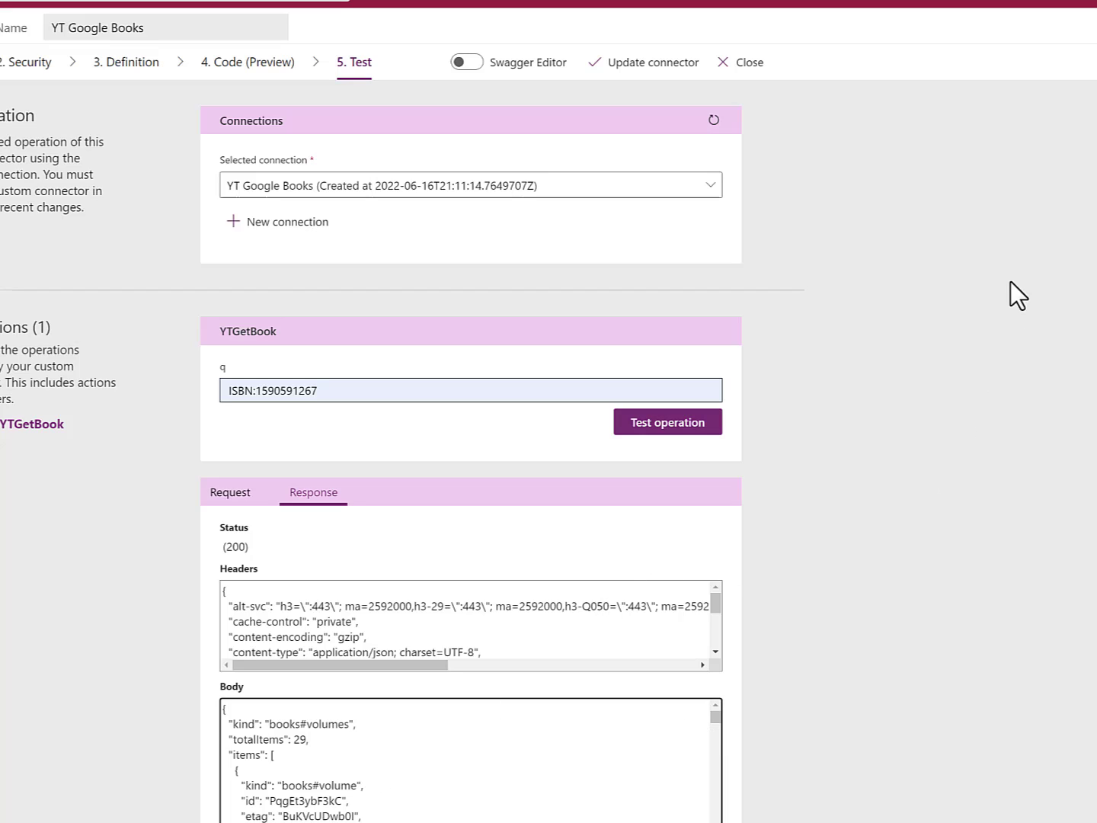
pyautogui.click(758, 65)
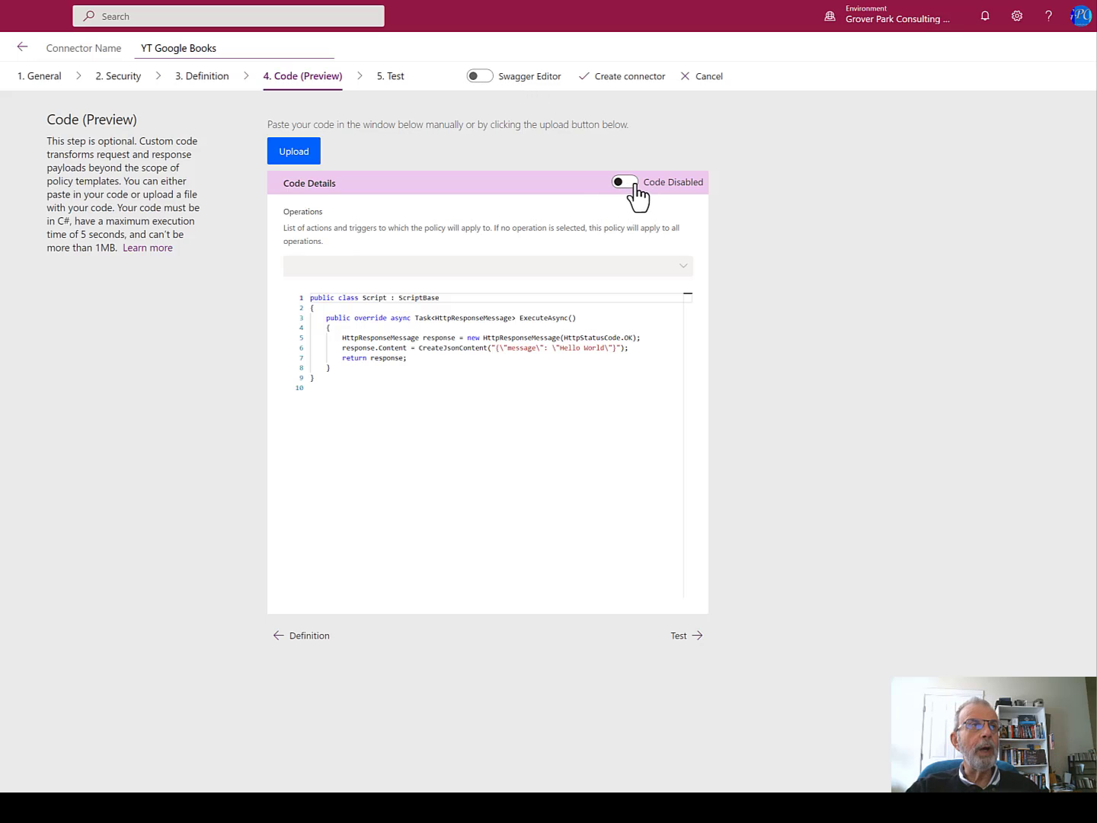
# Create the YT Google Books connector with custom code left disabled, and reopen it for editing from the custom connectors list
pyautogui.click(639, 79)
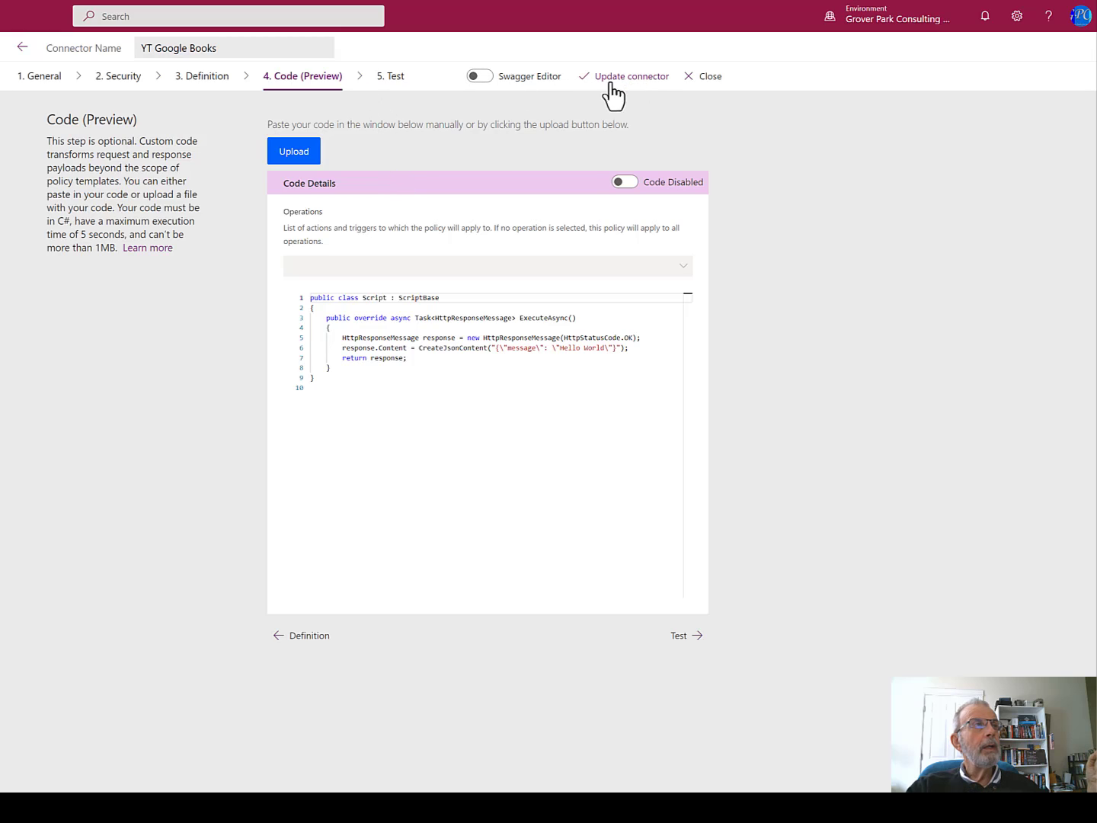
pyautogui.click(707, 80)
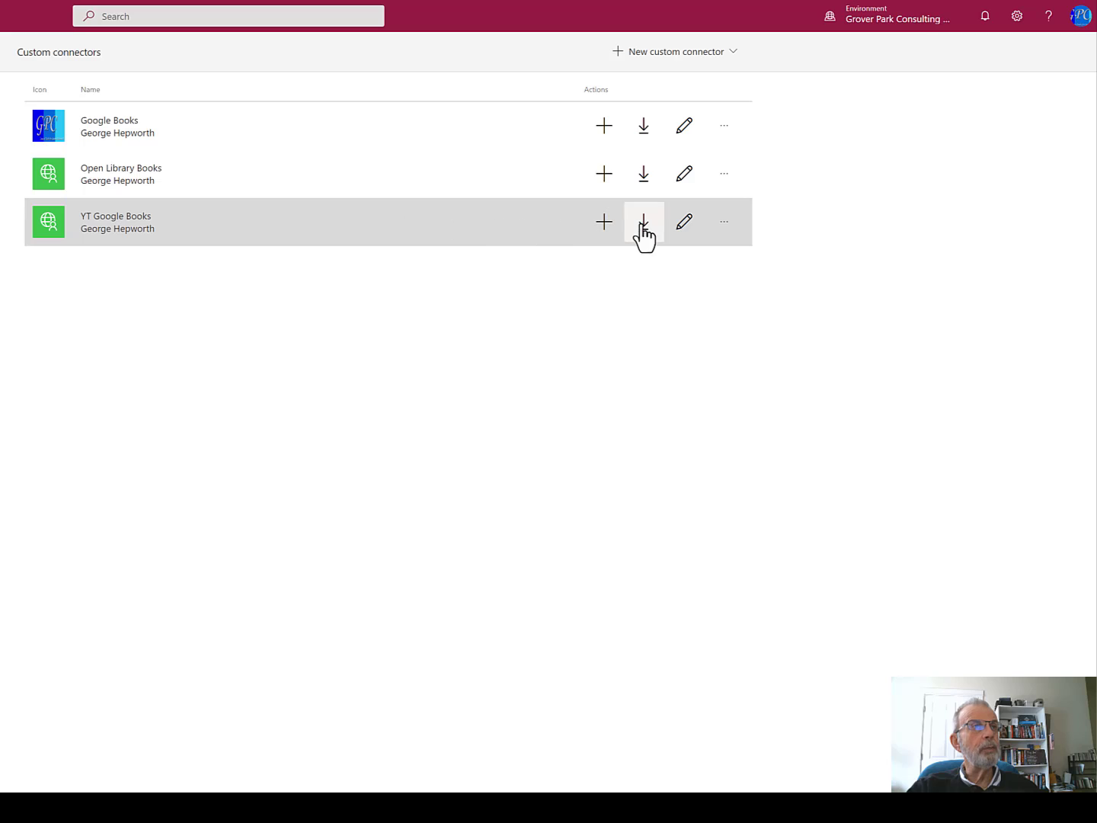
pyautogui.click(685, 227)
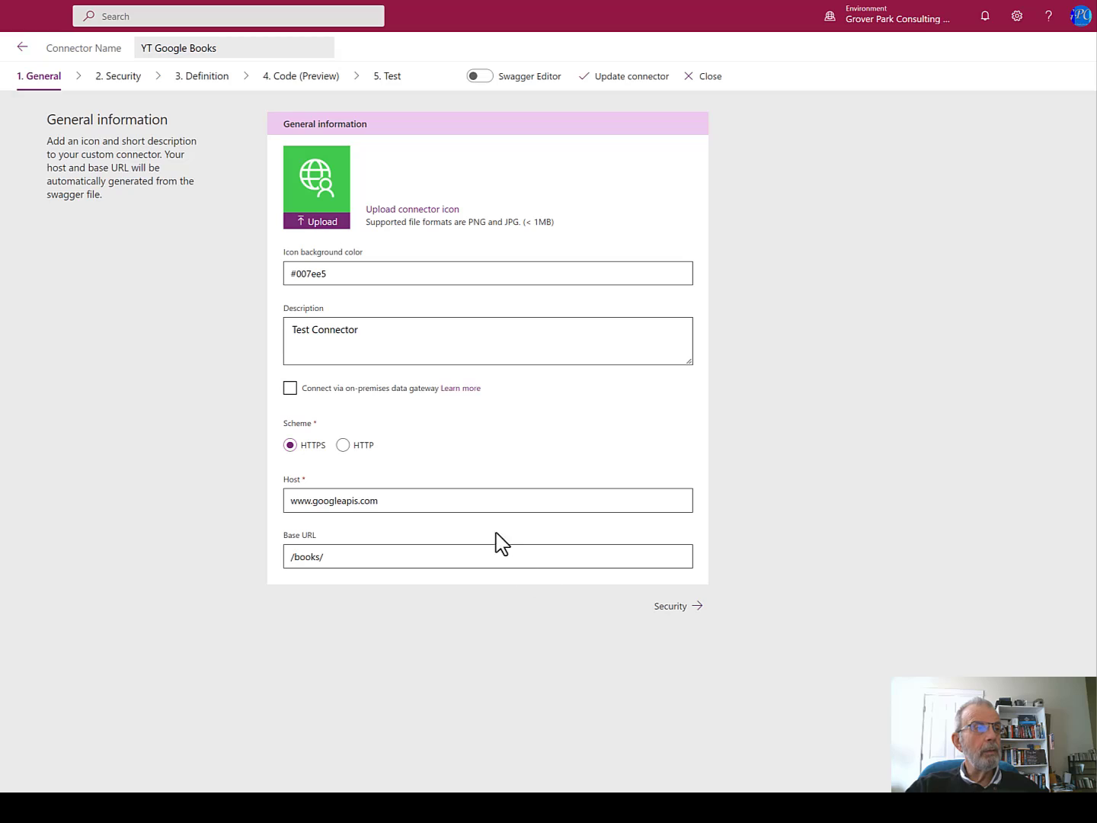
# Open the q query parameter in the YTGetBook request definition and review its settings and validation
pyautogui.click(214, 85)
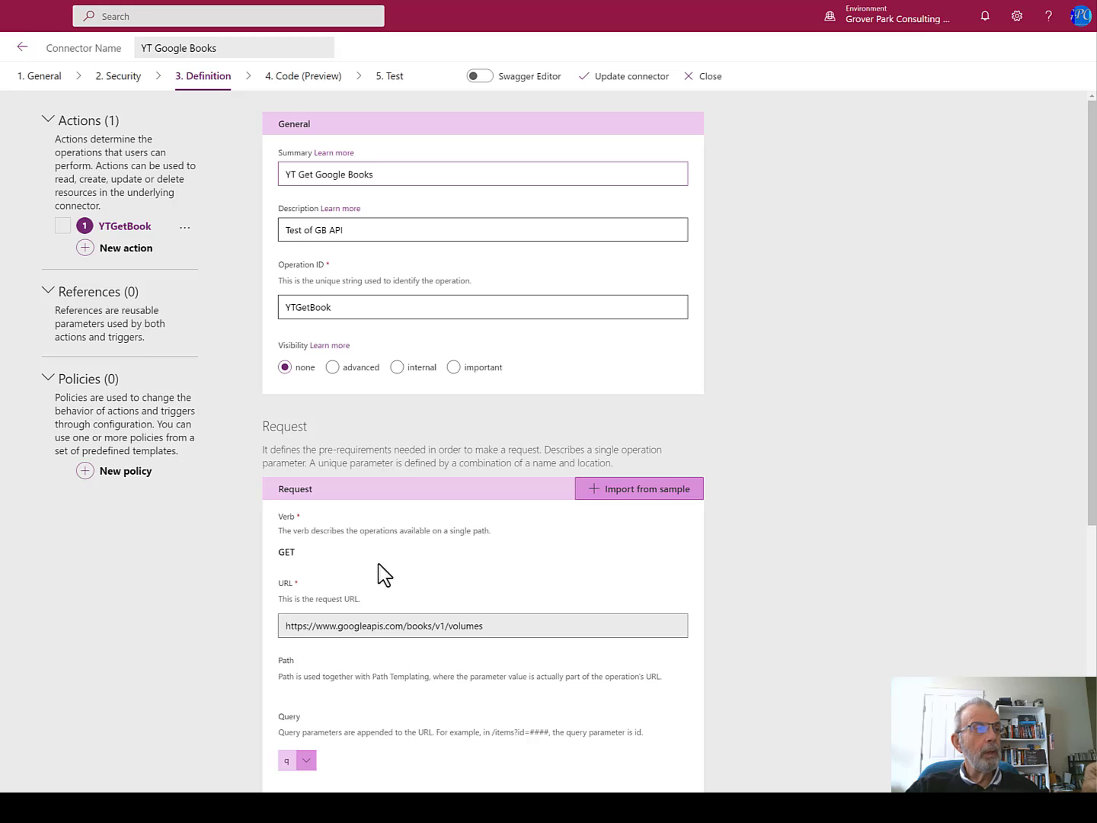
pyautogui.click(305, 761)
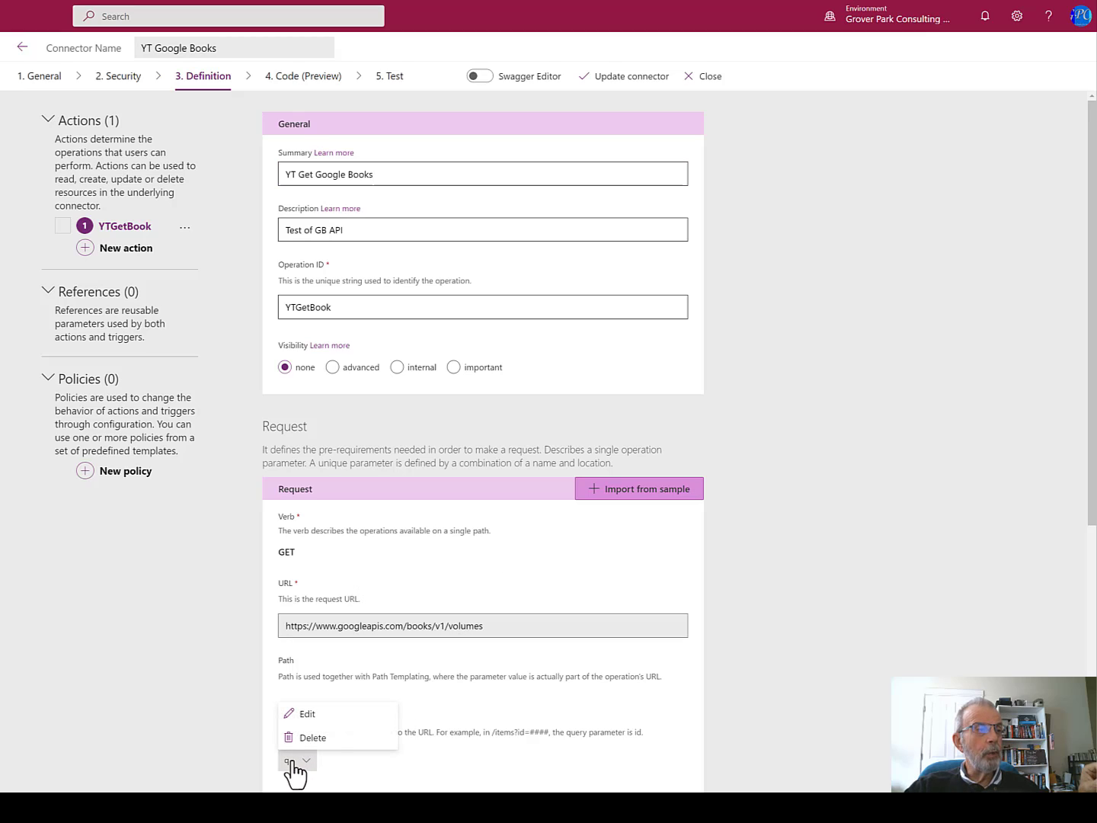
pyautogui.click(304, 714)
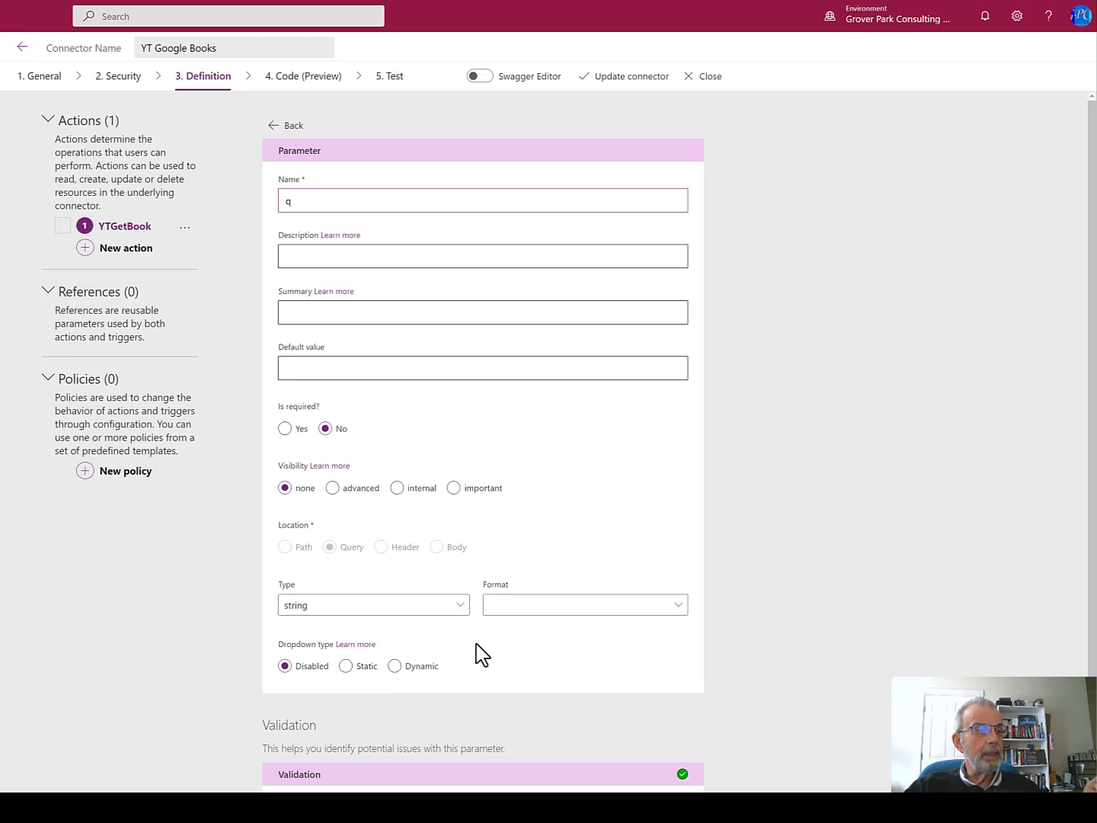
pyautogui.scroll(-2, 480, 653)
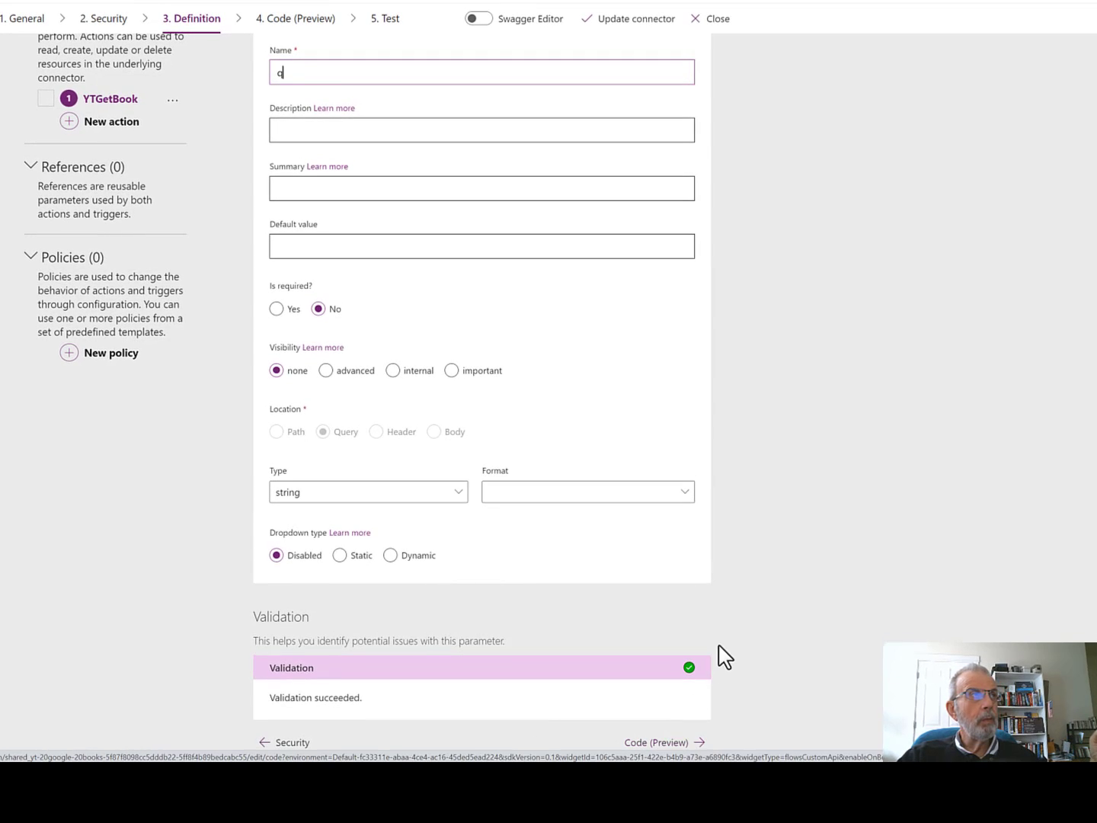
pyautogui.scroll(1, 724, 649)
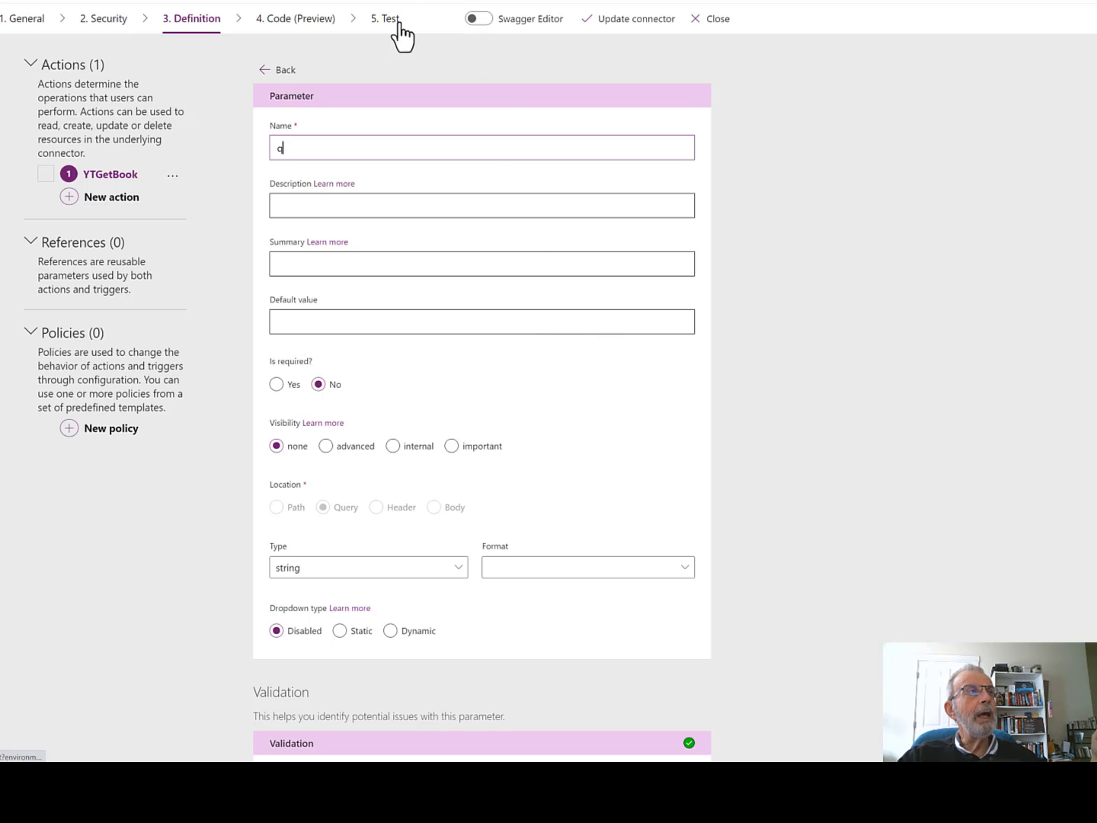
# Update the connector and view the YTGetBook operation's test page before closing the connector
pyautogui.click(647, 16)
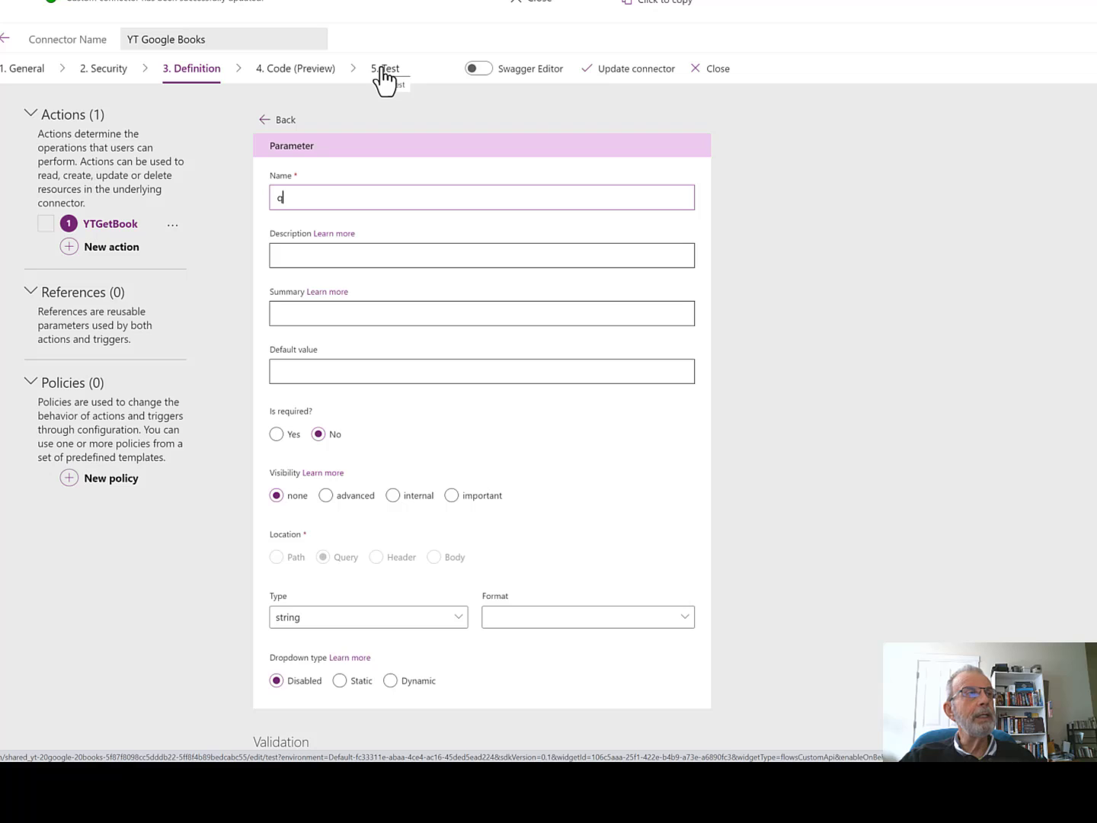
pyautogui.scroll(-1, 385, 79)
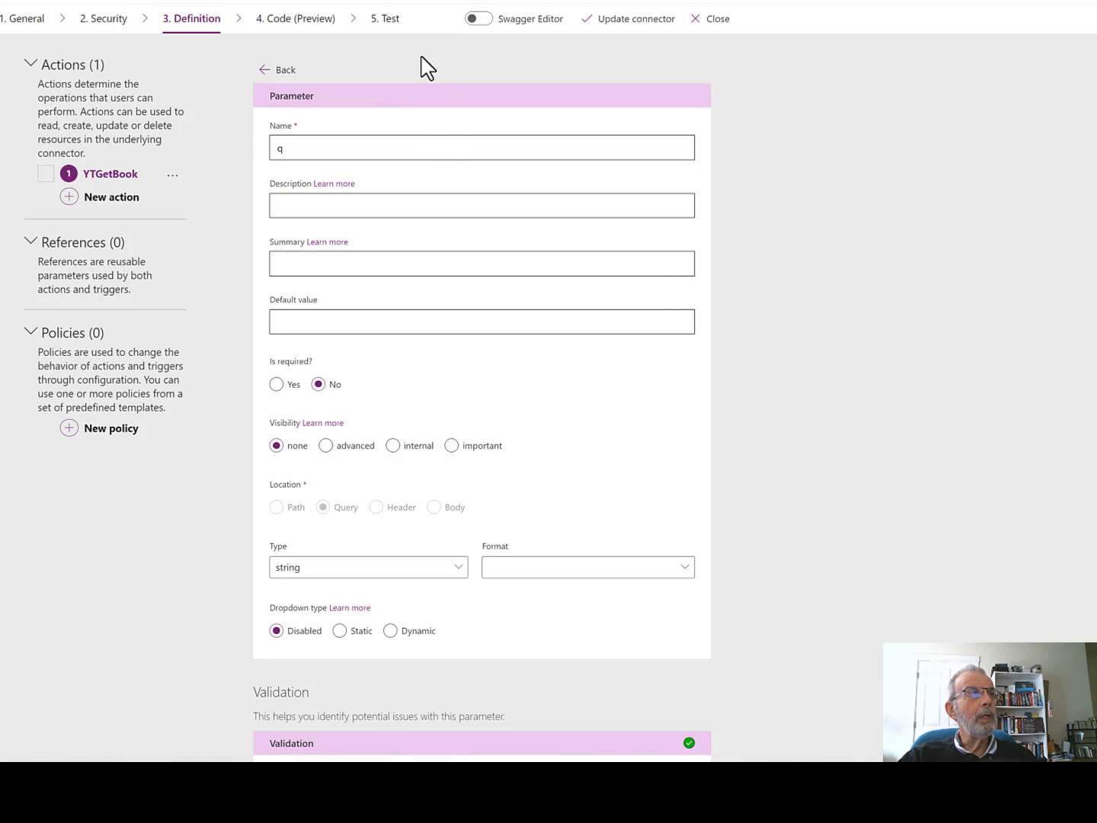
pyautogui.click(394, 27)
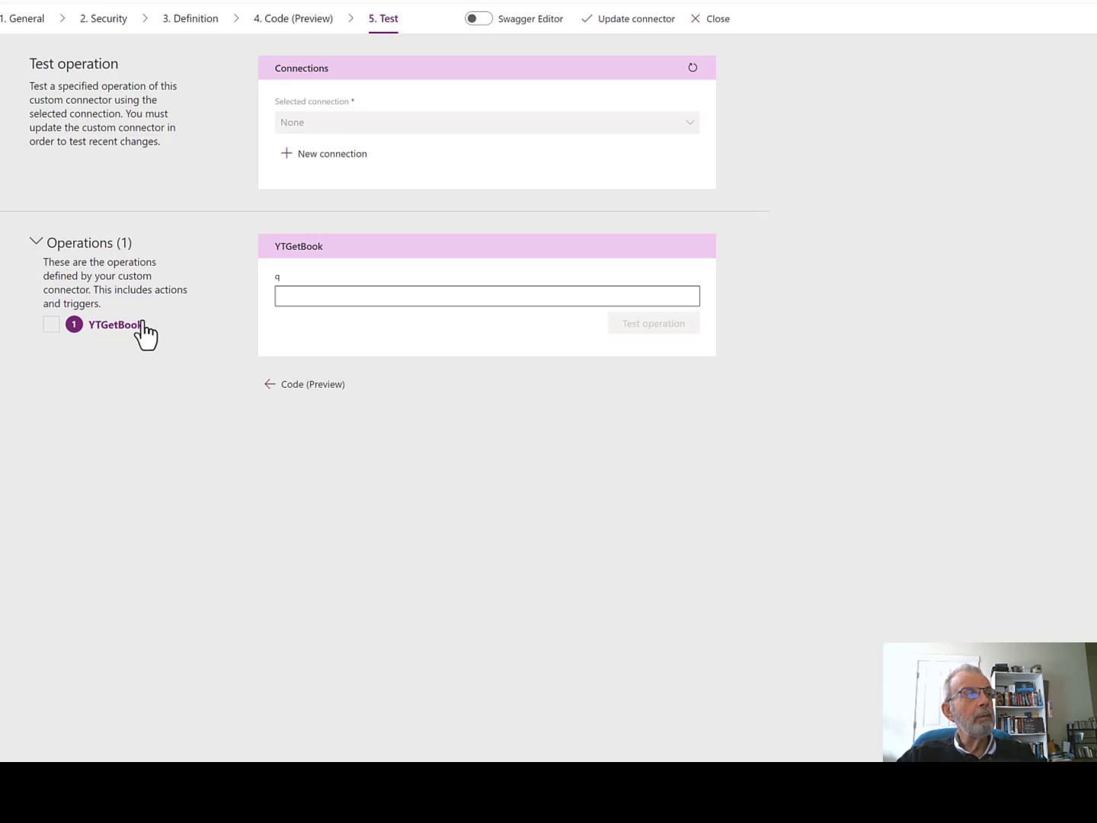
pyautogui.click(720, 20)
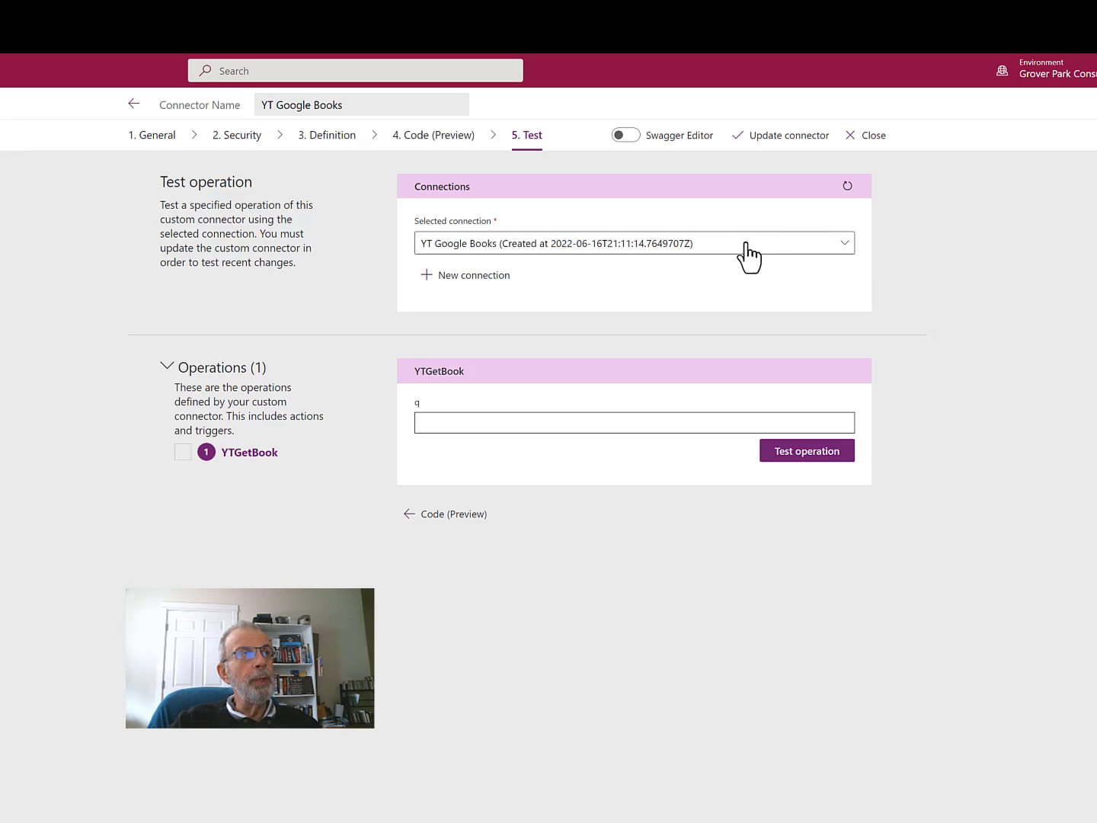
pyautogui.click(847, 244)
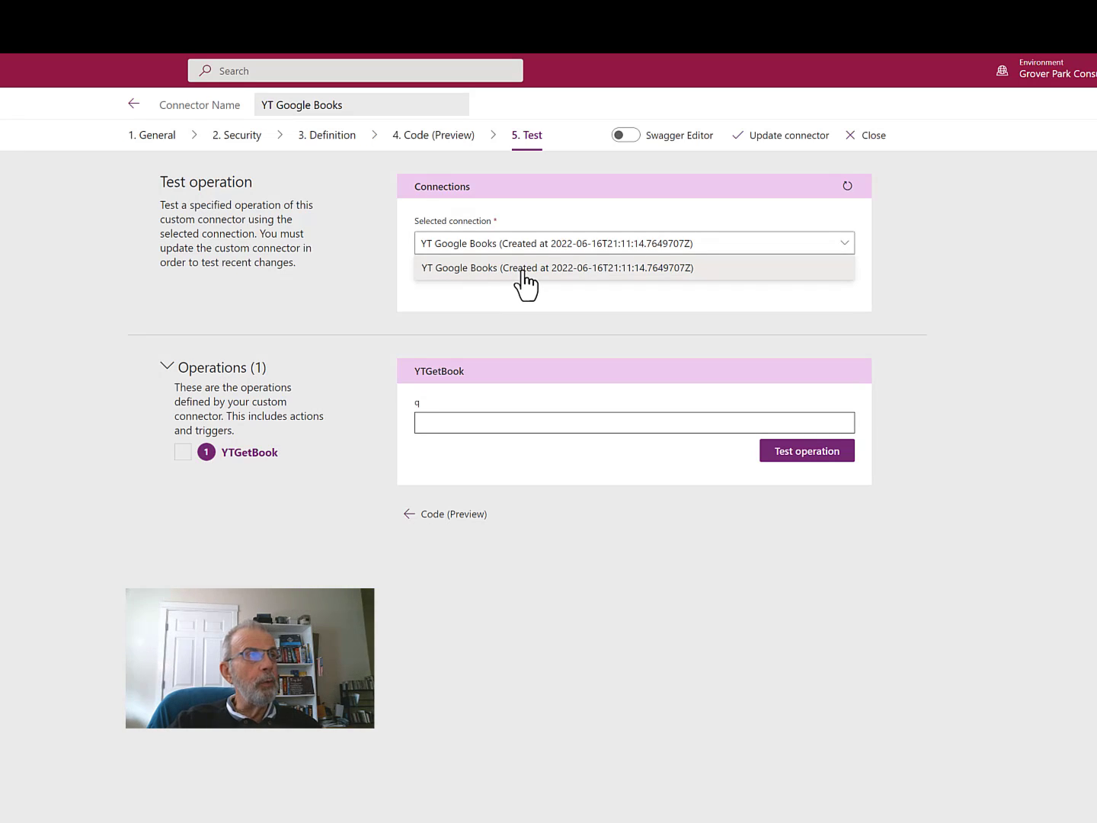
pyautogui.click(924, 271)
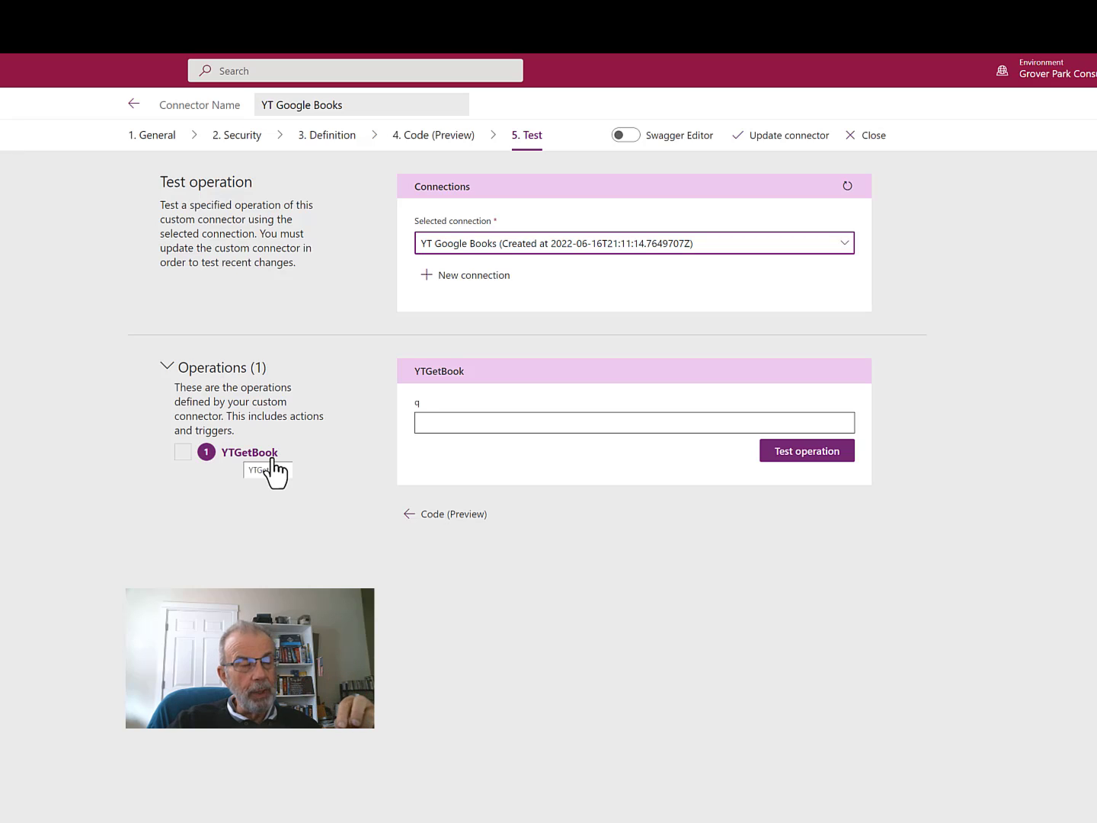
pyautogui.click(454, 424)
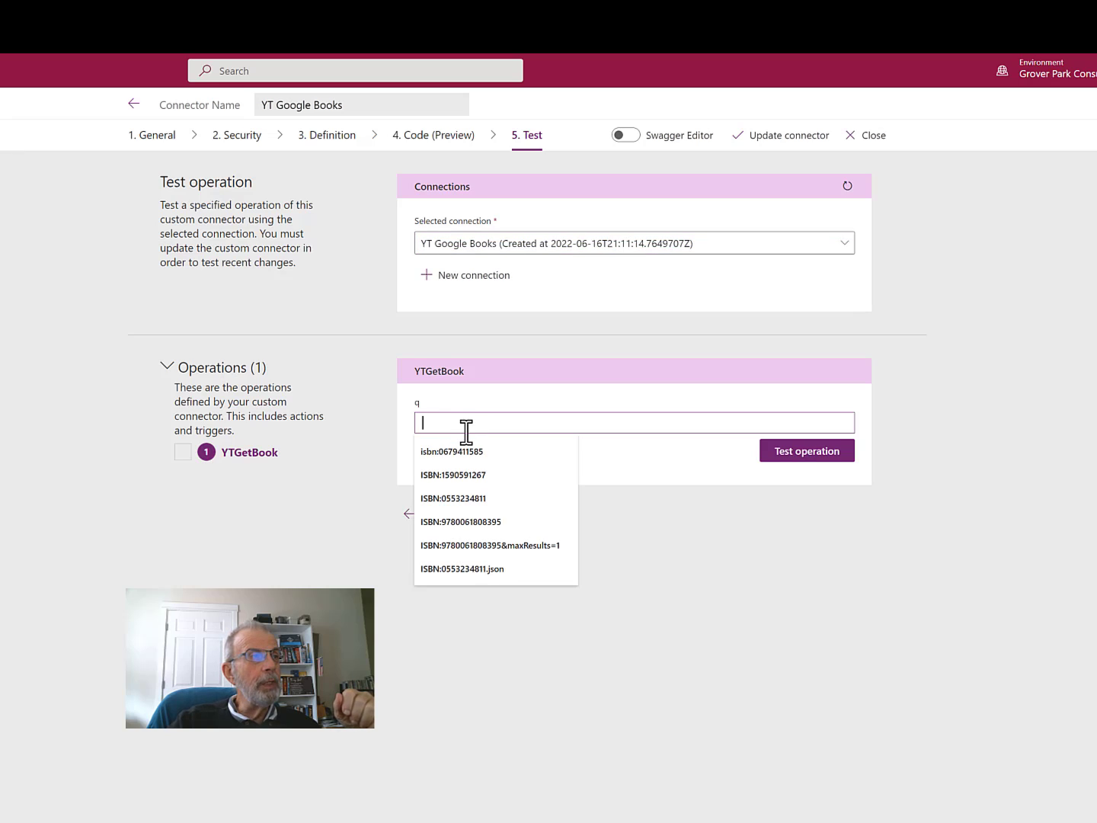
pyautogui.click(453, 475)
pyautogui.click(806, 450)
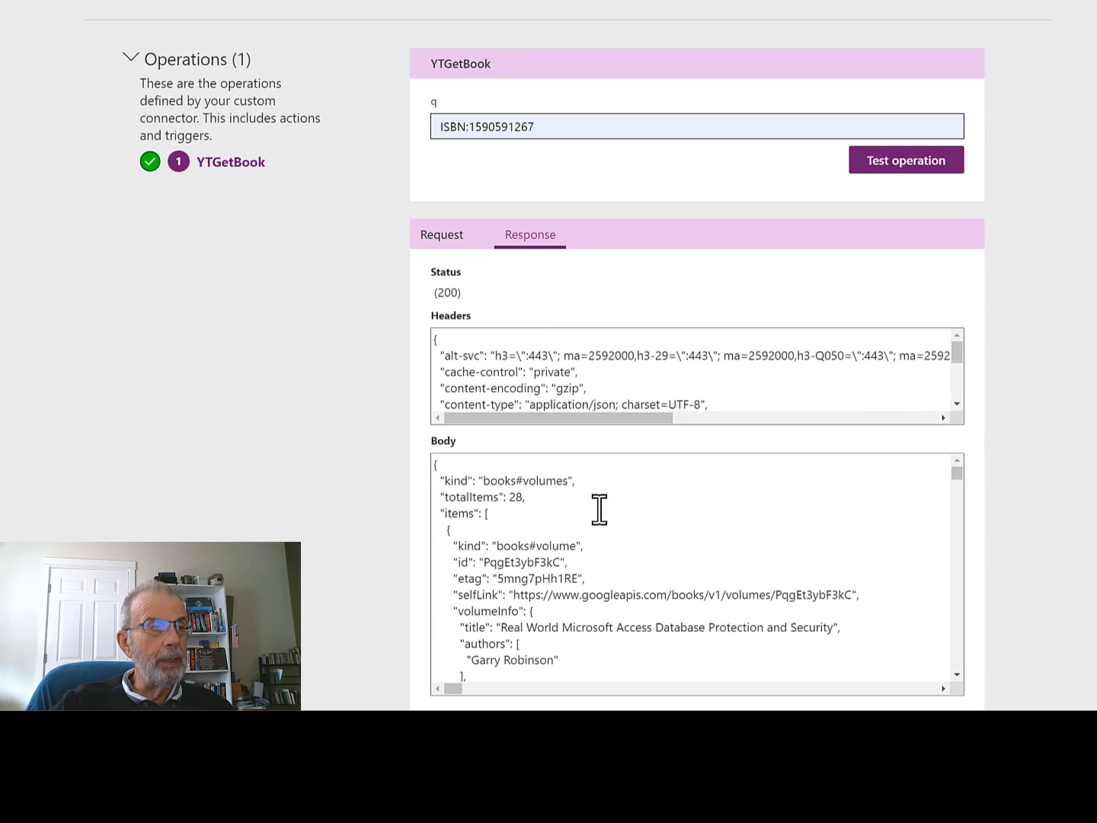
# Examine the returned volume's title, author, publisher and identifiers in the response body, and close the connector
pyautogui.scroll(-3, 532, 510)
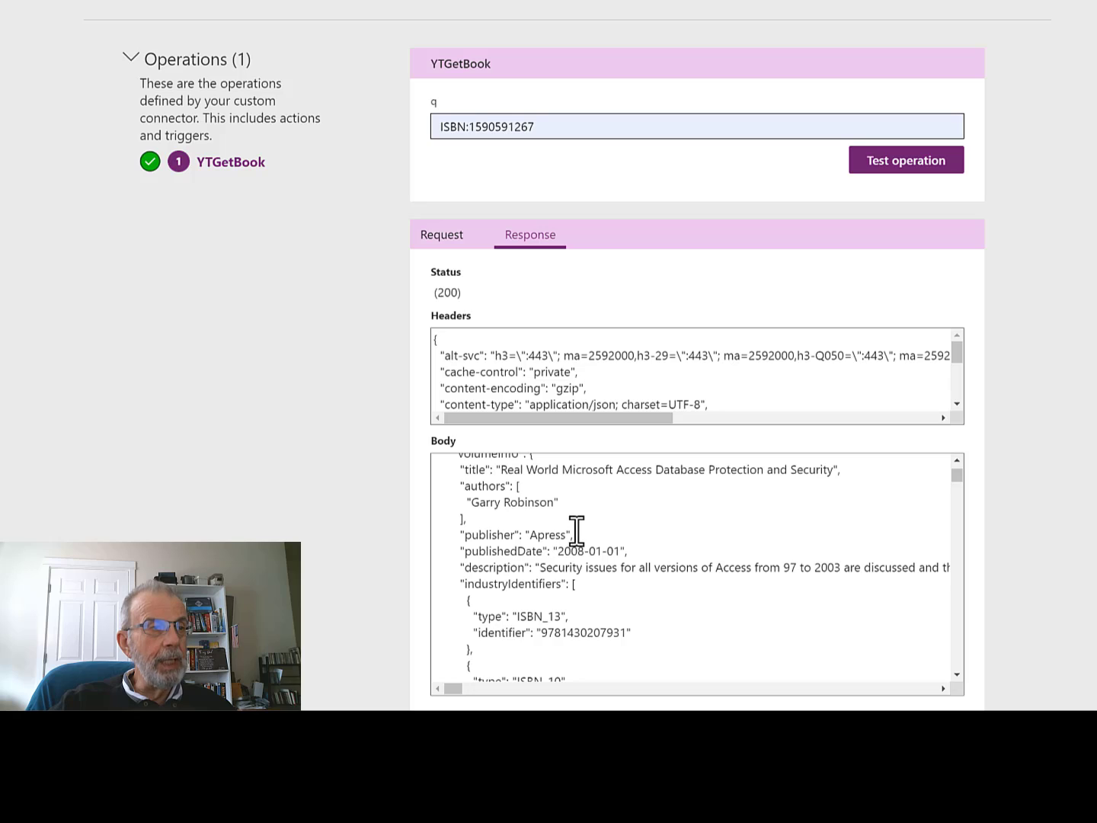
pyautogui.scroll(-3, 577, 531)
pyautogui.scroll(6, 568, 518)
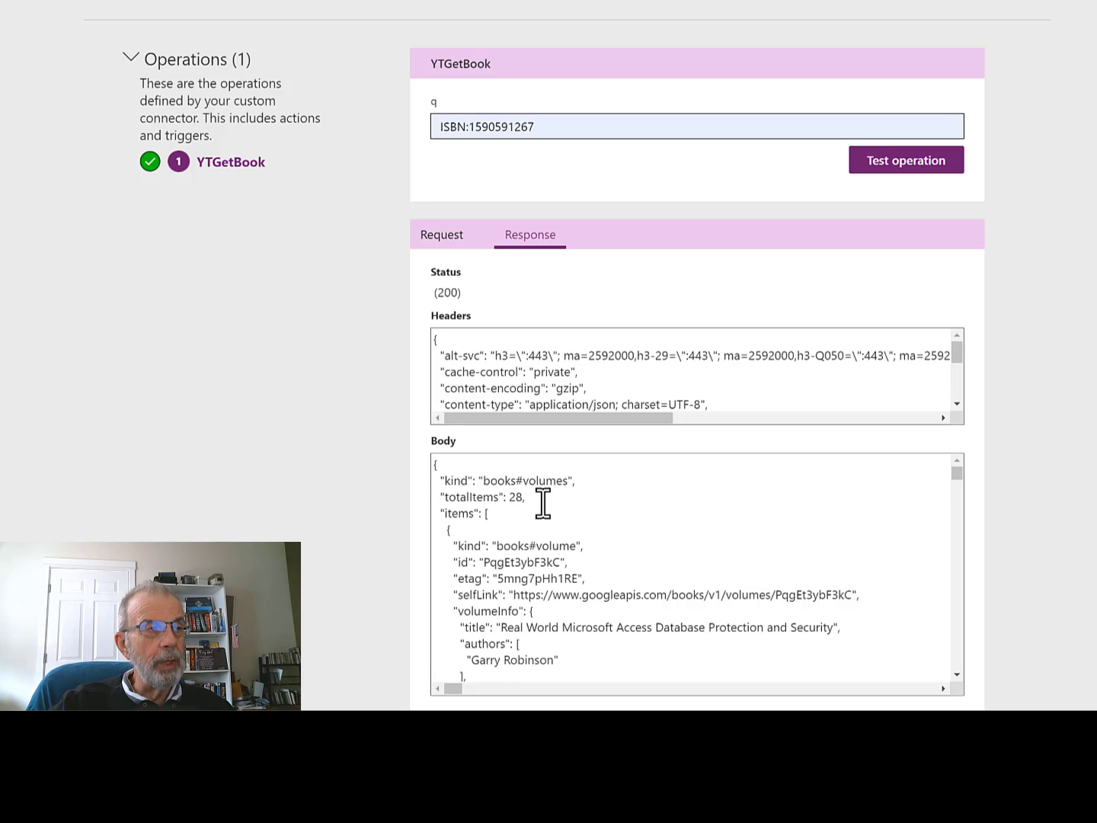
pyautogui.scroll(-3, 543, 503)
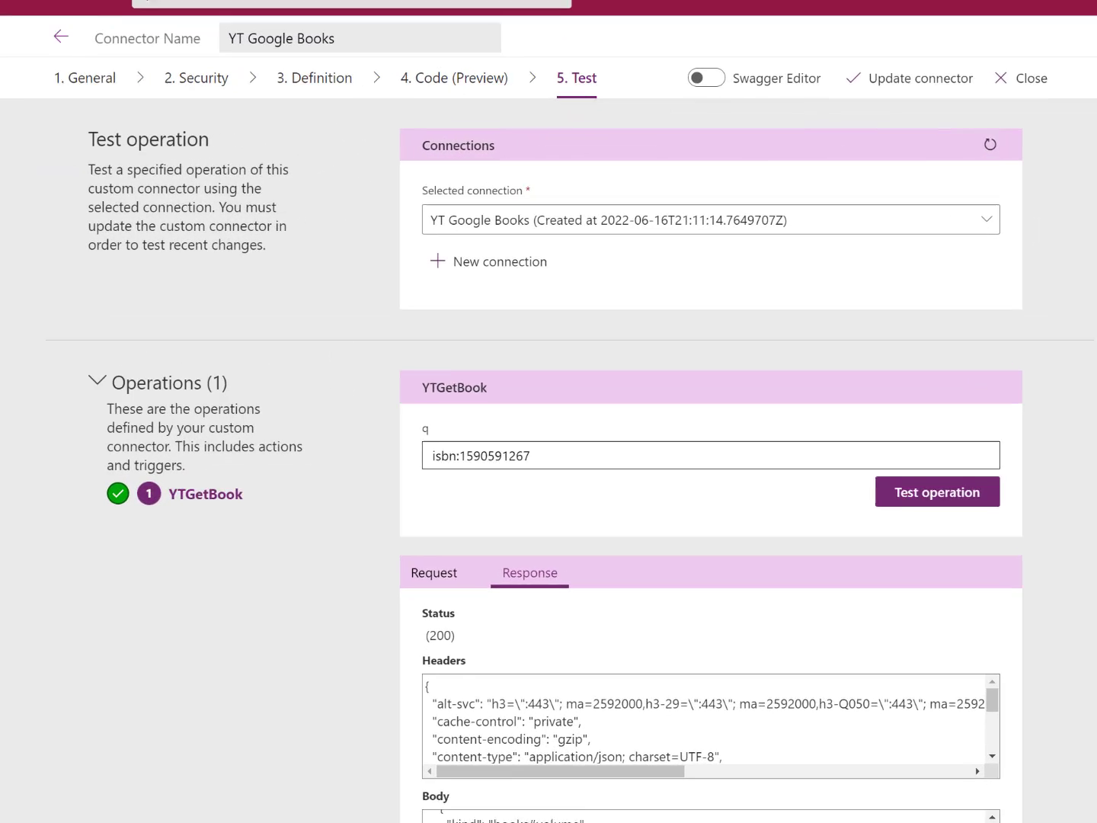
pyautogui.click(1049, 77)
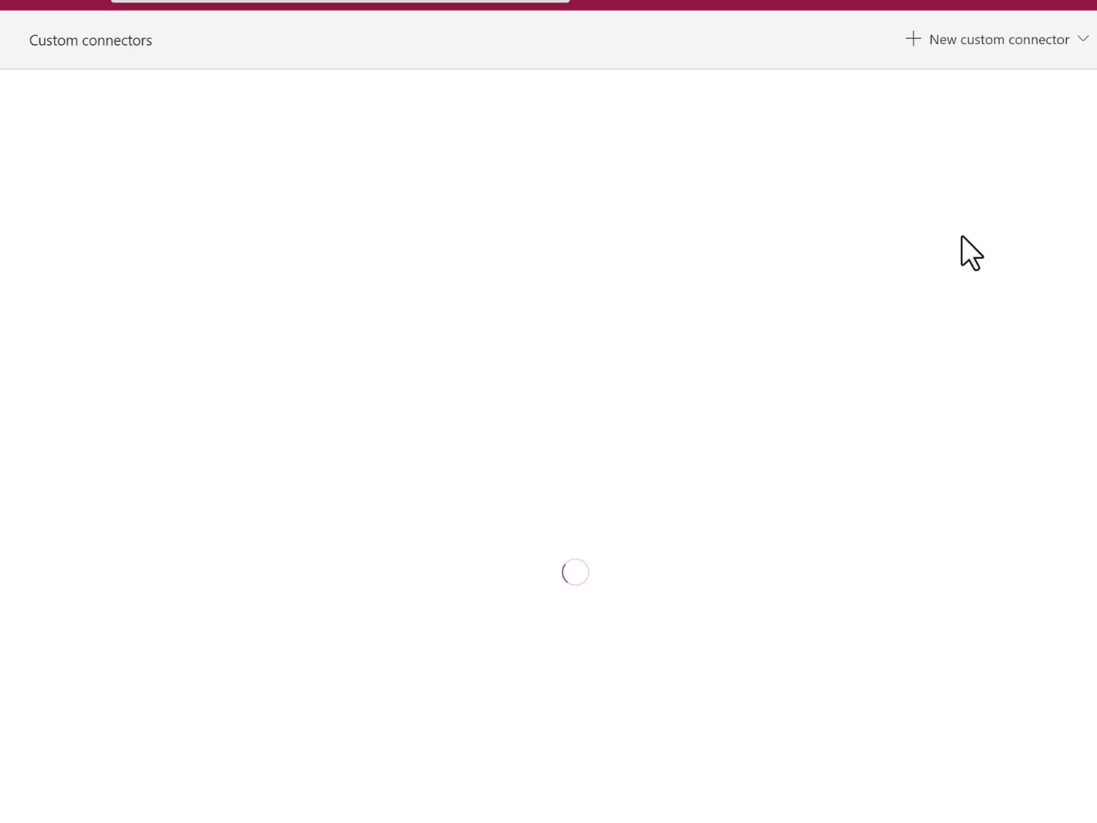